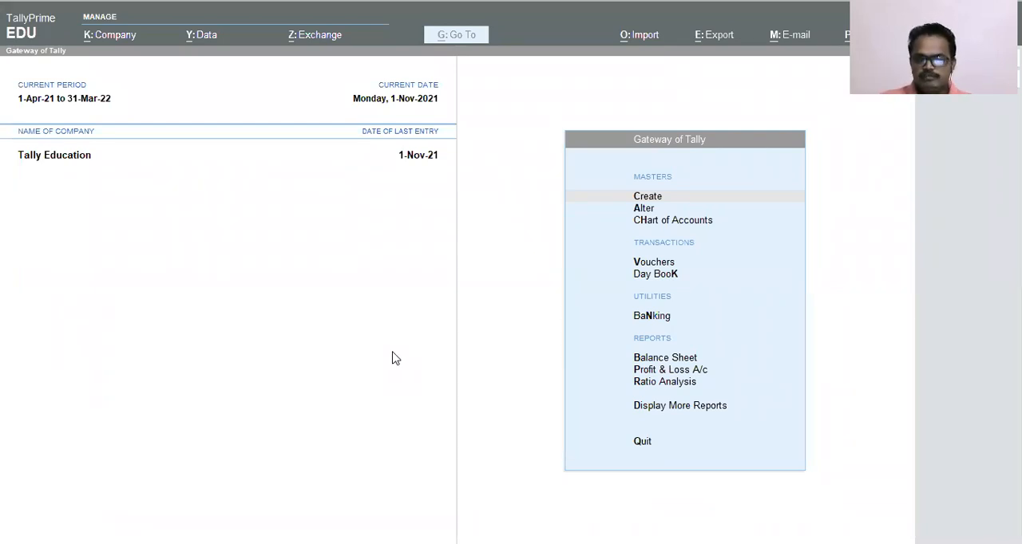
Open the Profit & Loss A/c report for Tally Education.
click(415, 281)
key(Down)
key(Down)
key(Down)
key(Down)
key(Down)
key(Down)
key(Up)
key(Down)
key(Down)
key(Return)
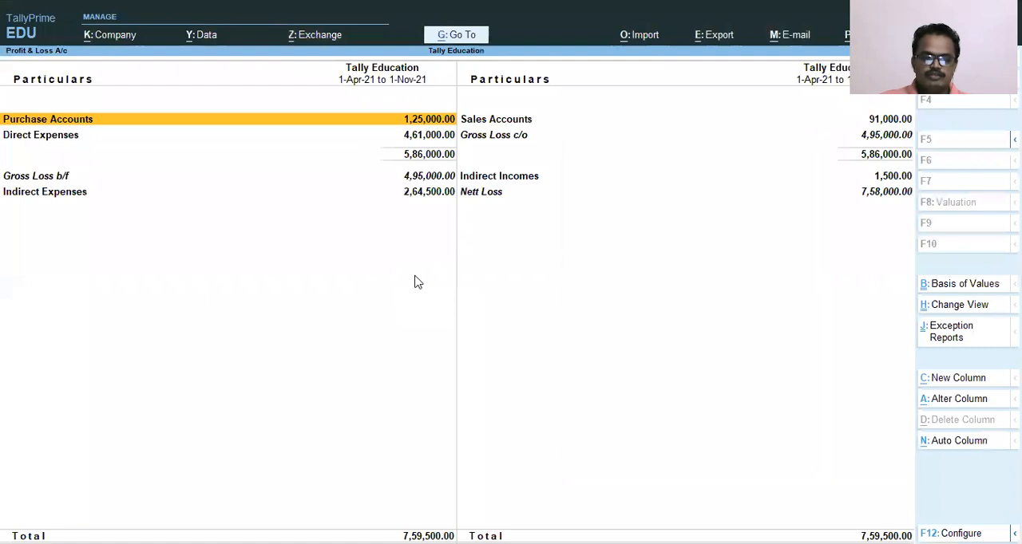
Drill down from Purchase Accounts to the April vouchers of Purchase 12 % GST, and return to the Gateway of Tally.
key(Return)
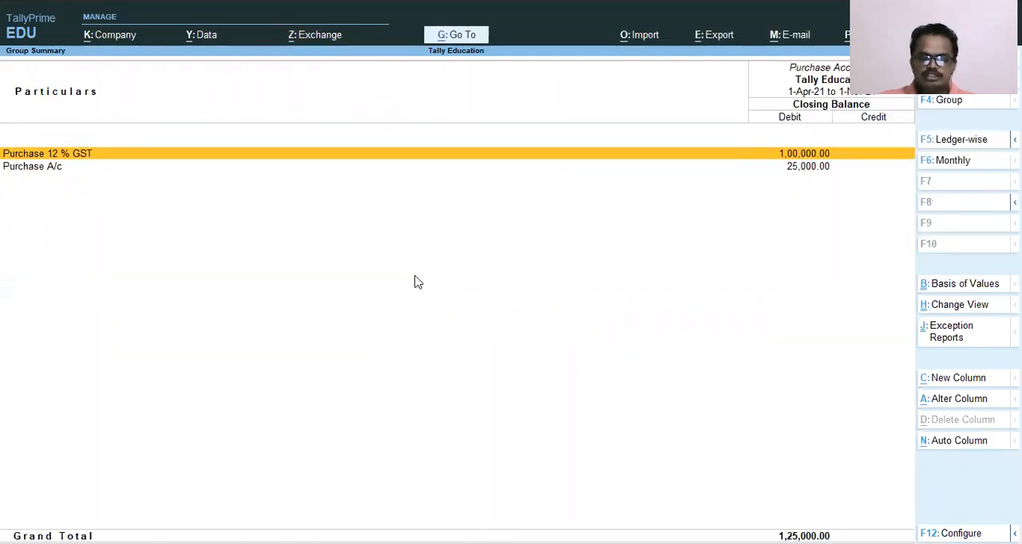
key(Return)
key(Up)
key(Up)
key(Up)
key(Up)
key(Up)
key(Up)
key(Up)
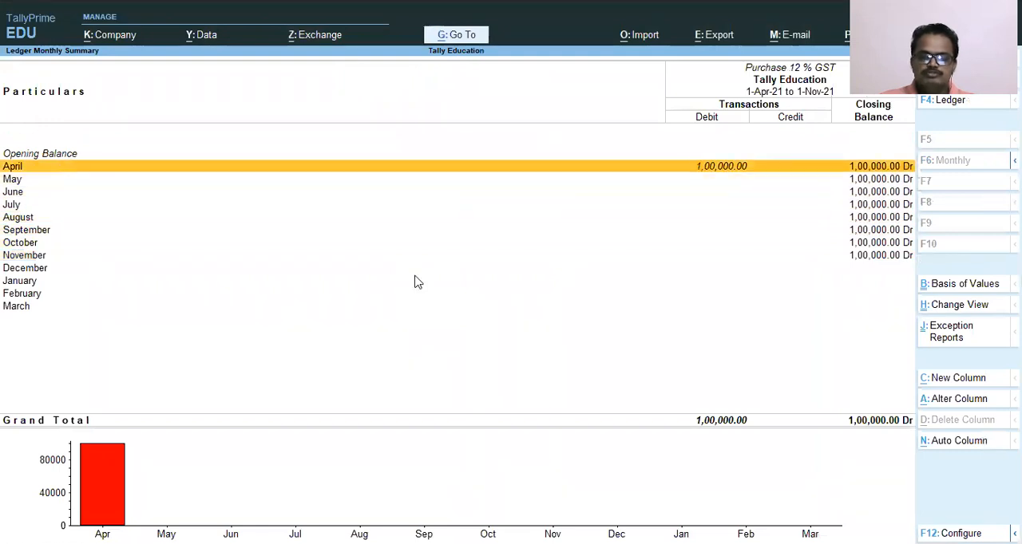
key(Return)
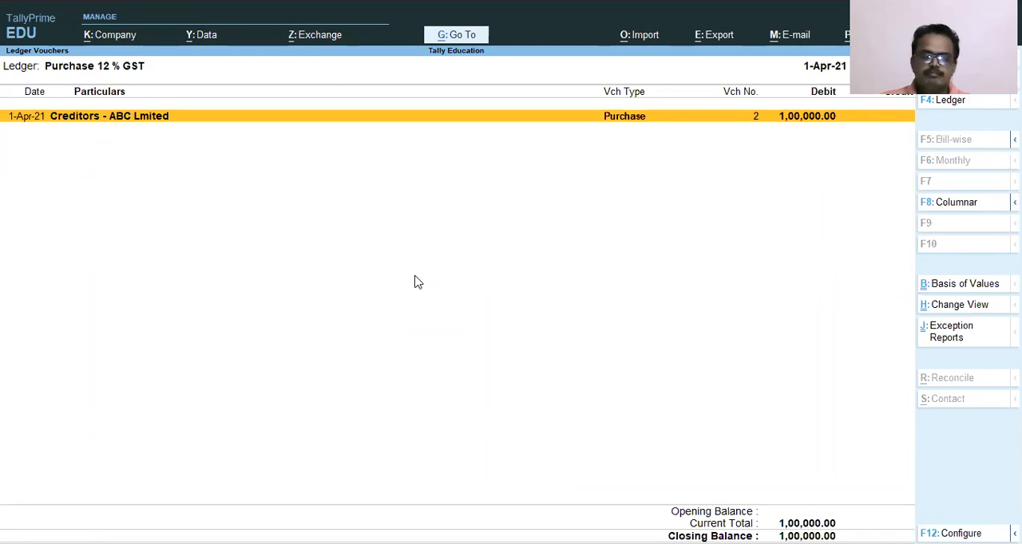
key(Escape)
key(Escape)
key(Escape)
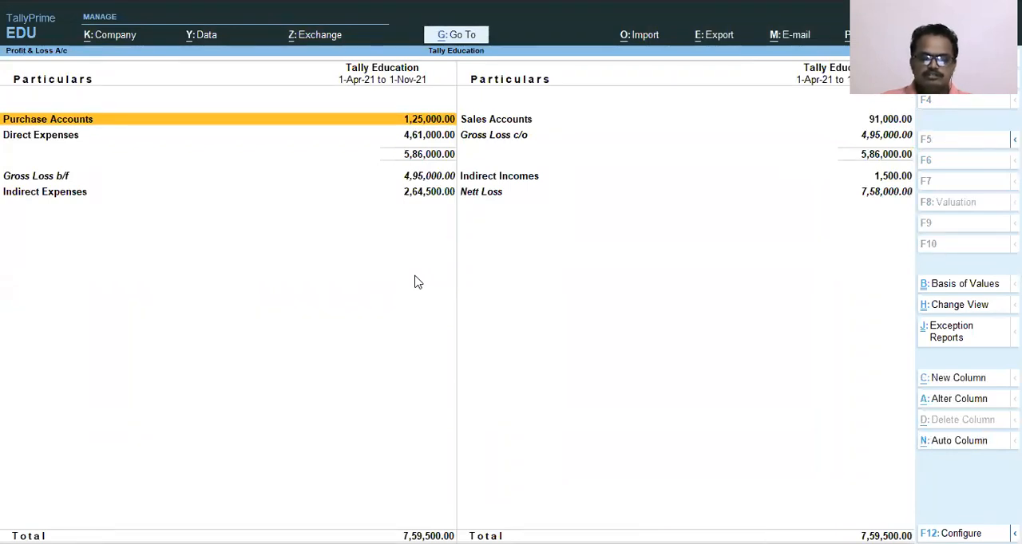
key(Escape)
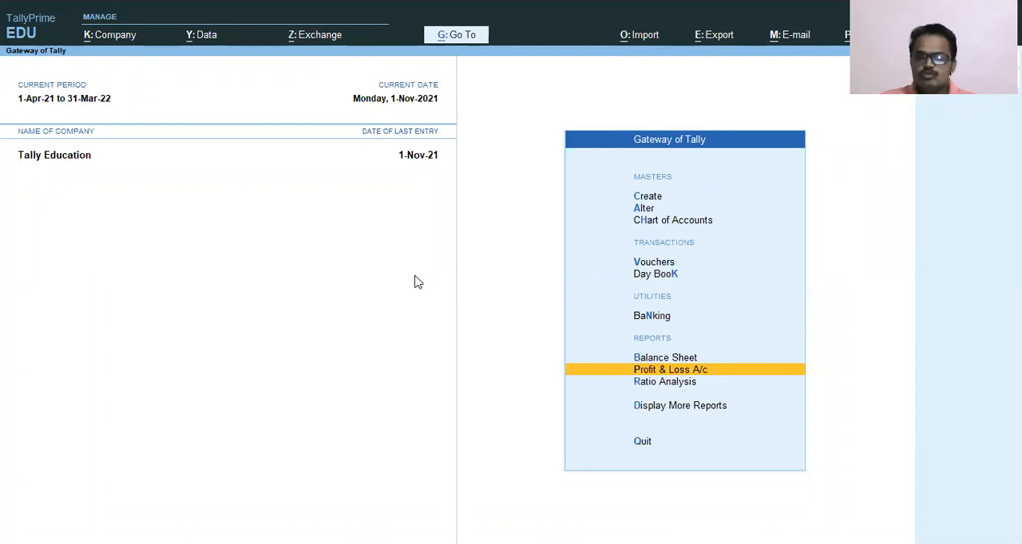
Open accounting voucher creation and switch to the Contra voucher type.
key(Up)
key(Up)
key(Up)
key(Up)
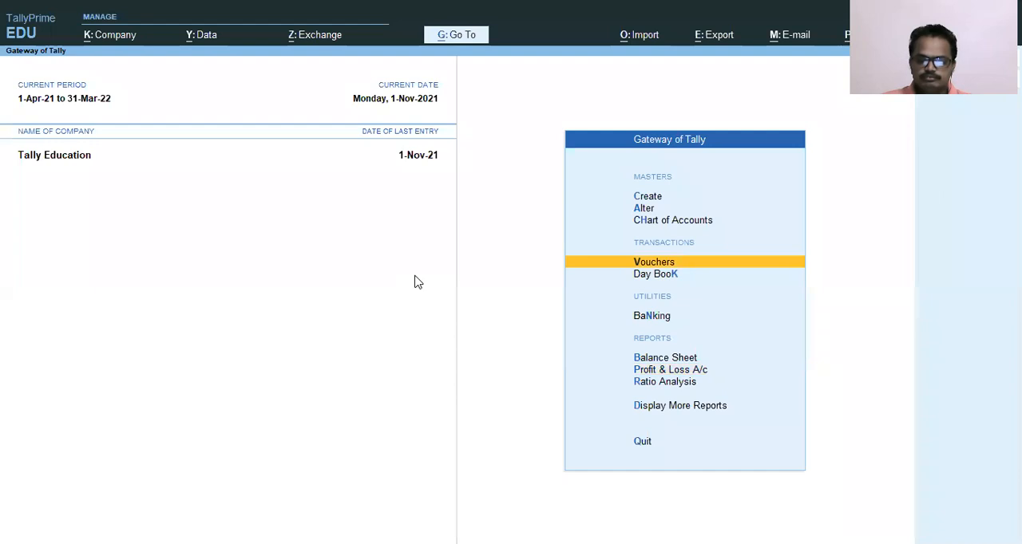
key(Return)
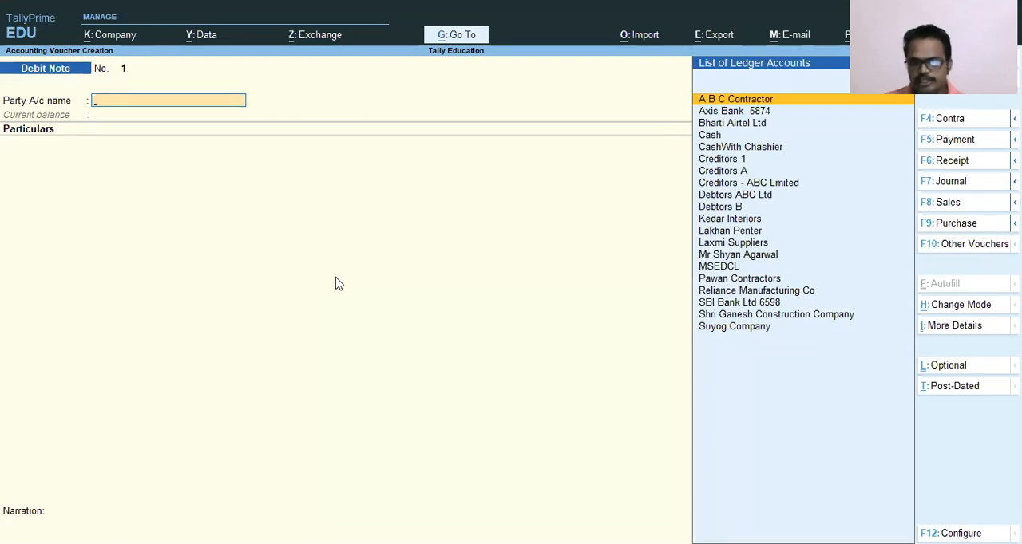
key(F4)
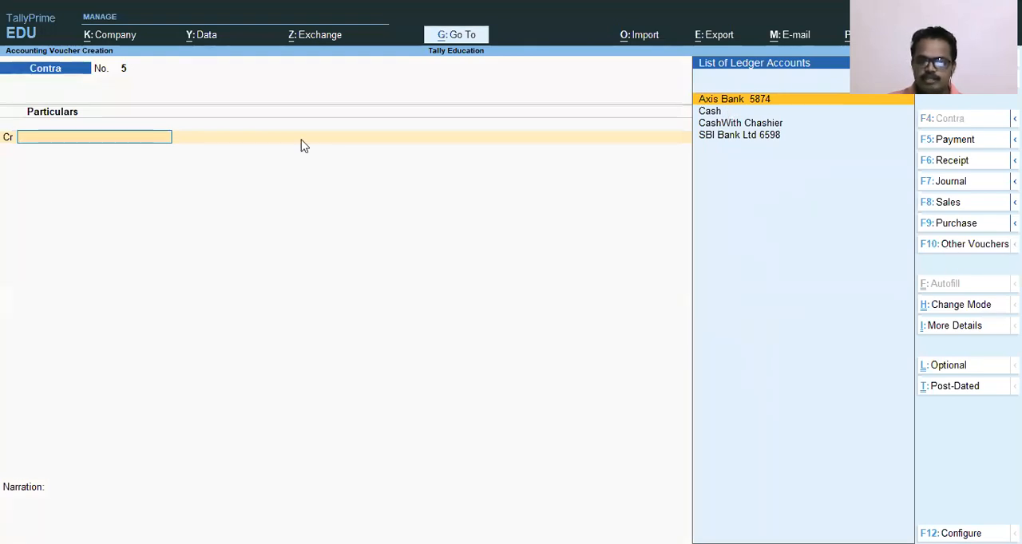
click(178, 452)
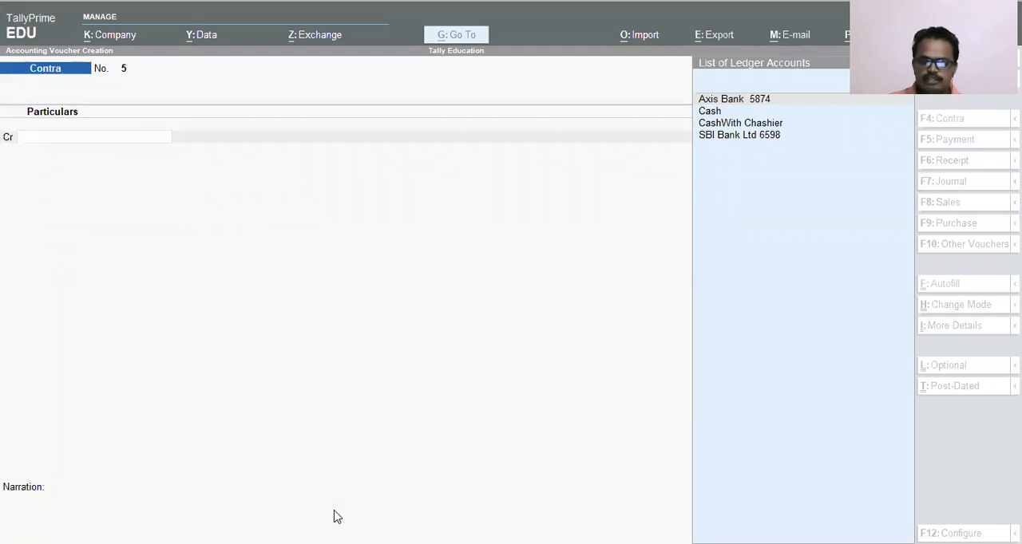
mouse_move(921, 234)
mouse_down()
mouse_move(944, 256)
mouse_move(1018, 254)
mouse_up()
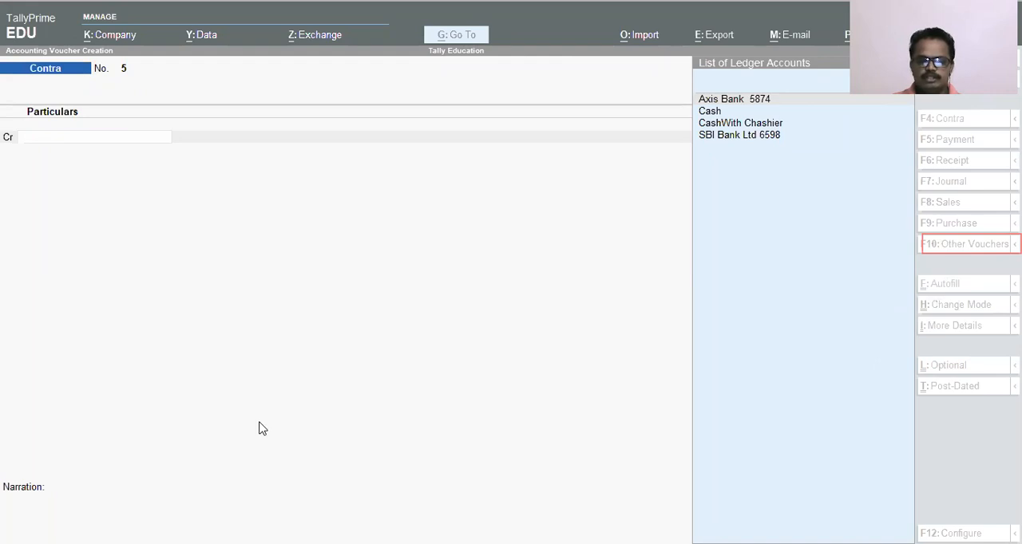
click(381, 396)
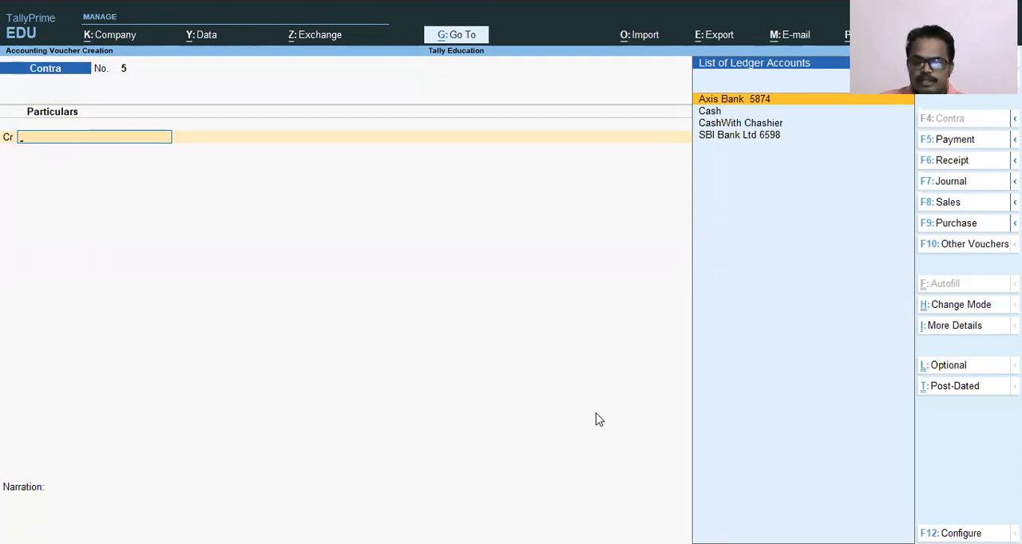
key(F10)
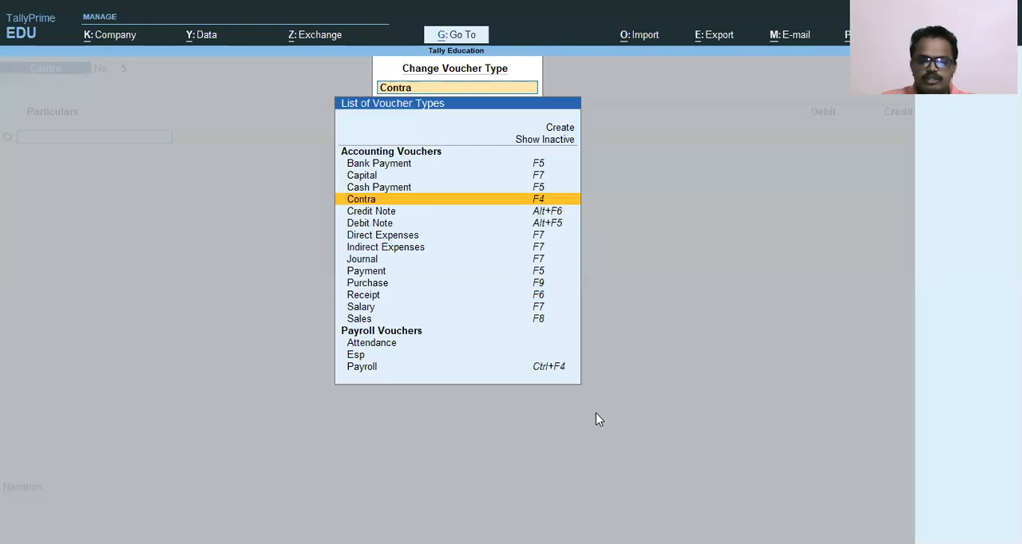
key(Down)
key(Down)
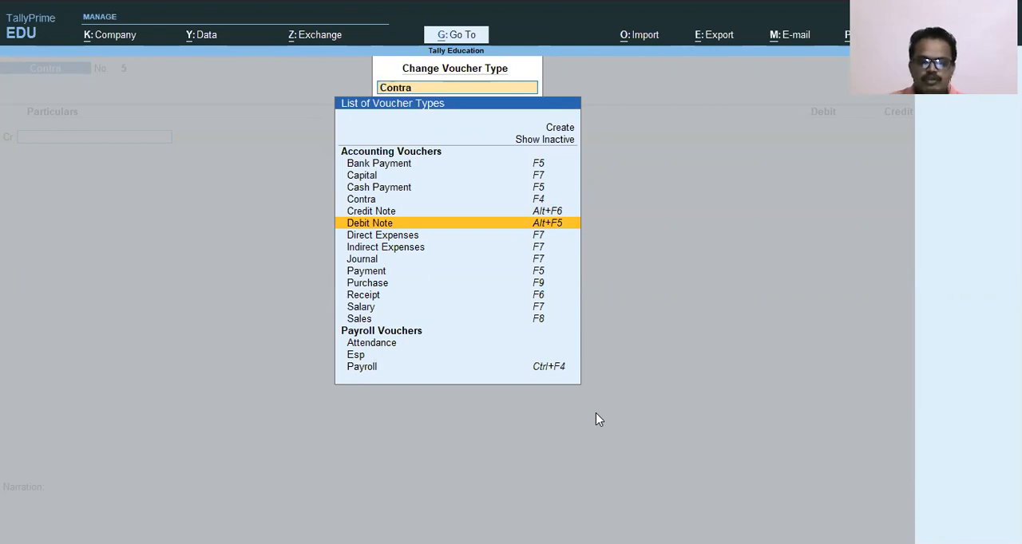
key(BackSpace)
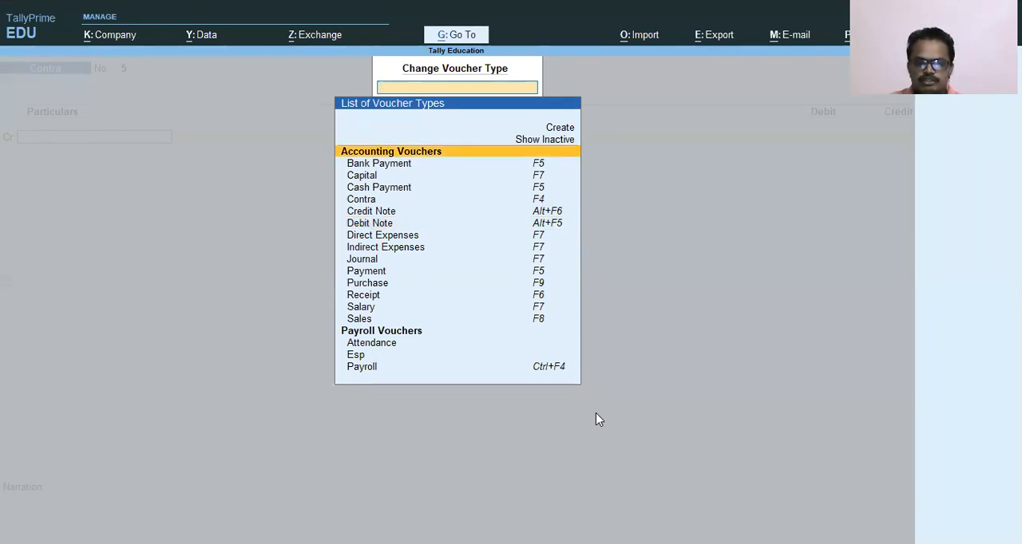
key(Escape)
Change the voucher type from Contra to Debit Note.
key(alt)
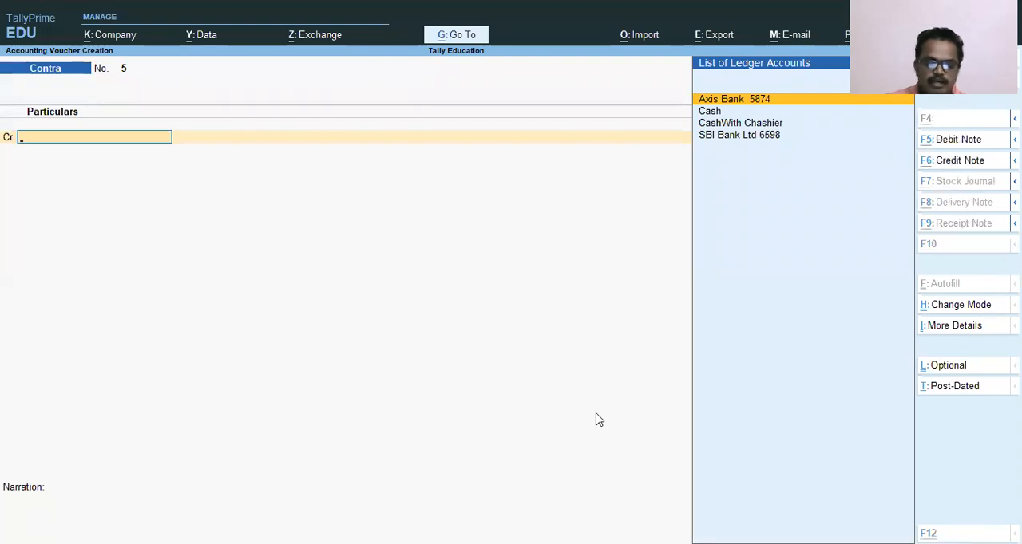
key(alt+F5)
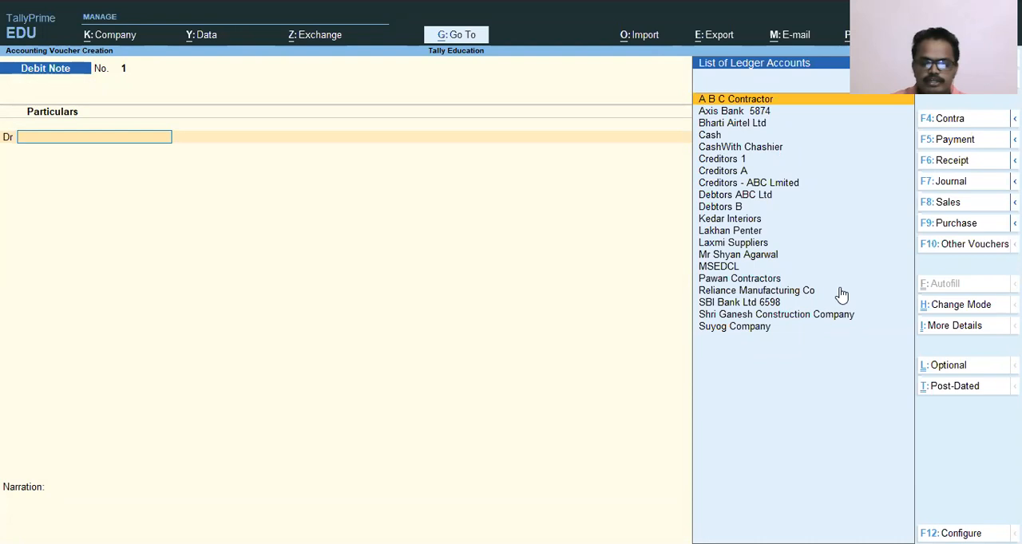
key(F10)
key(Down)
key(Up)
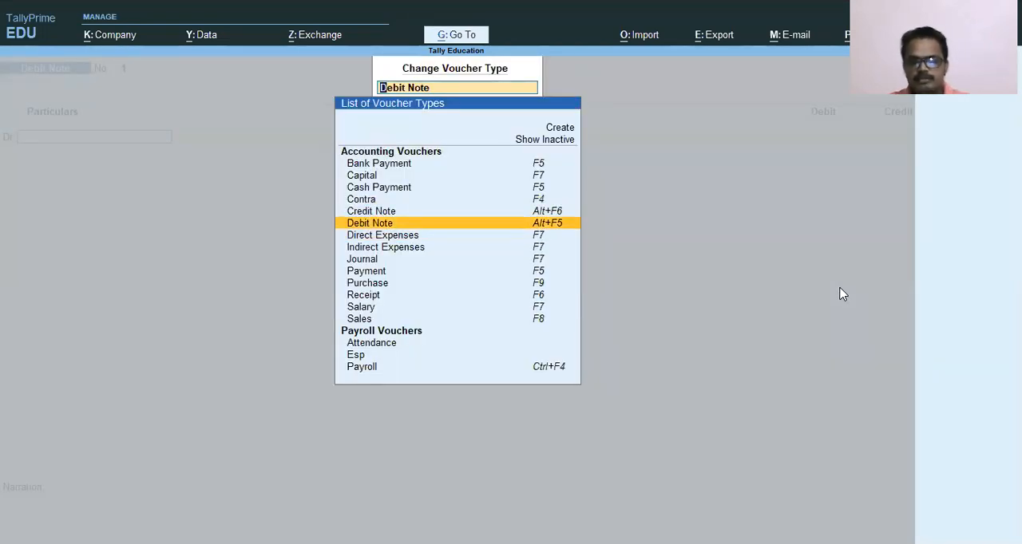
key(Up)
key(Down)
key(Return)
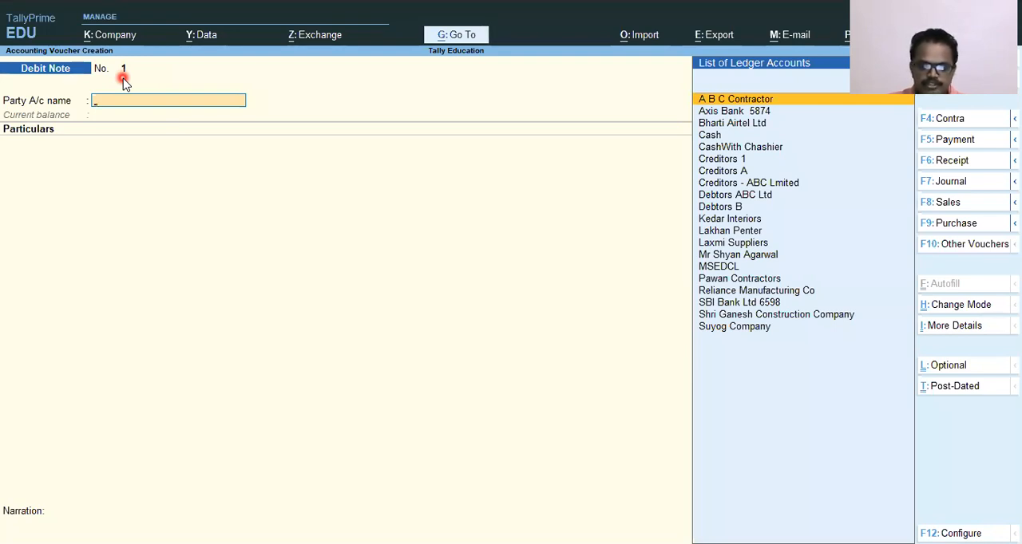
Set the debit note's party account to Creditors - ABC Lmited.
text(Cred)
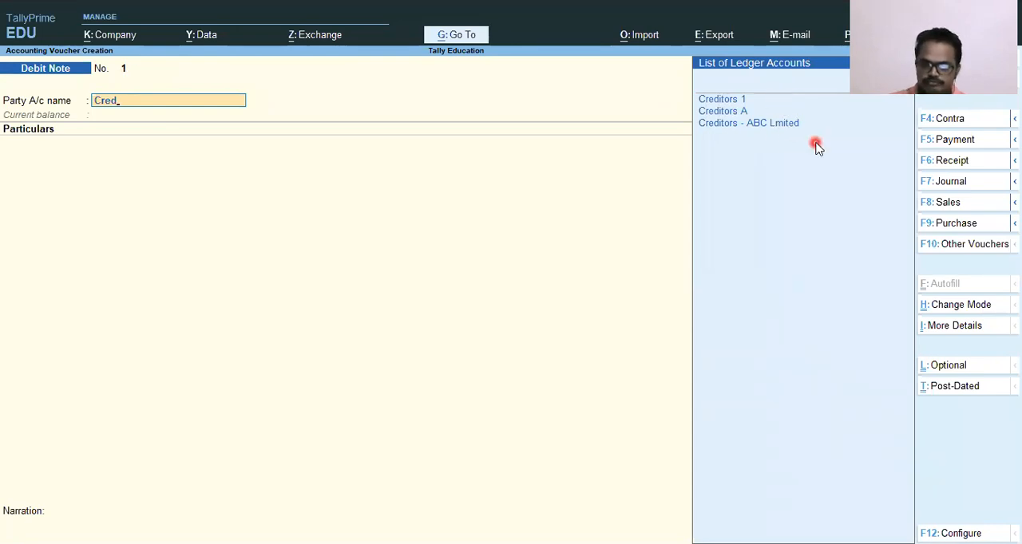
key(Down)
key(Down)
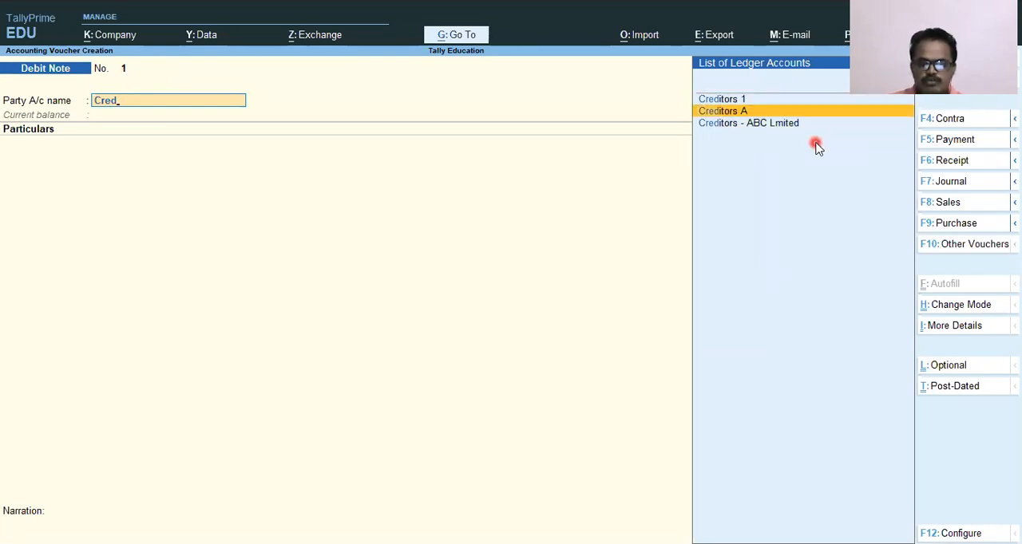
key(Down)
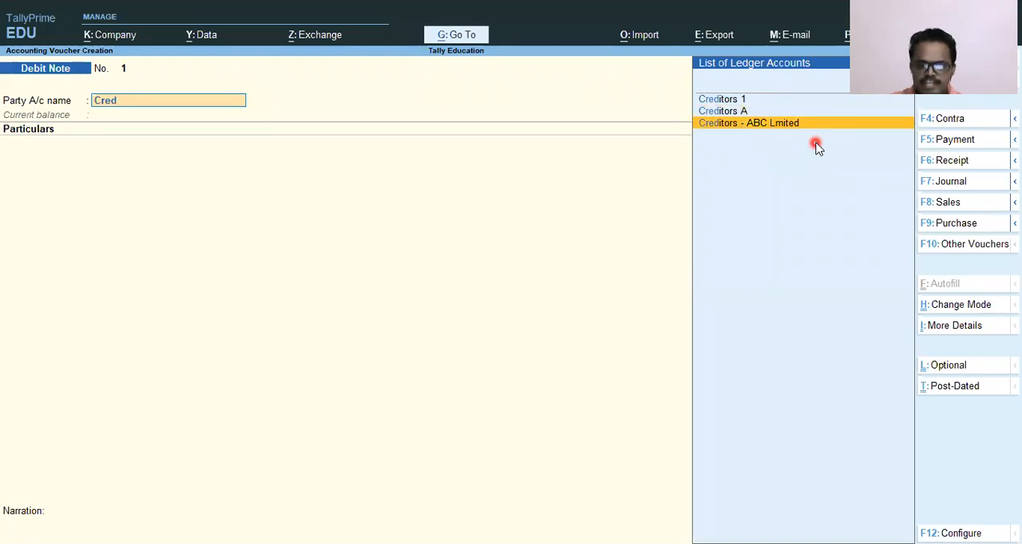
key(Up)
key(Down)
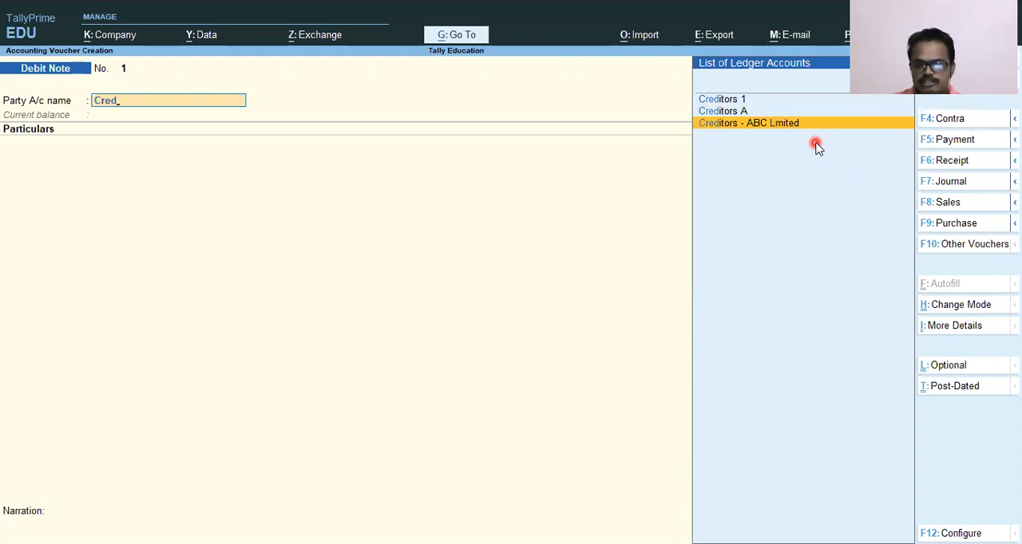
key(Return)
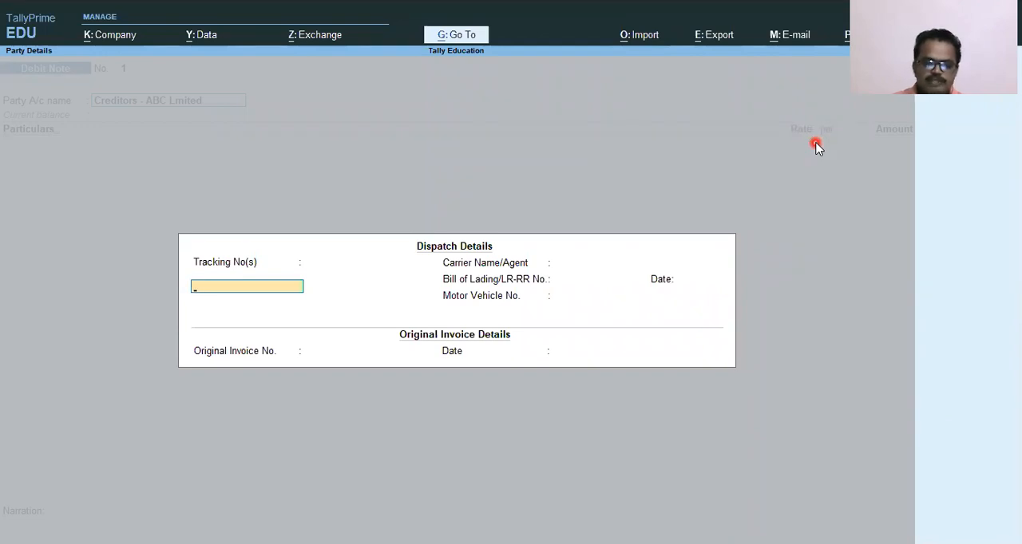
Accept the party's dispatch details and original invoice details with all fields left blank.
key(Return)
key(Return)
key(Return)
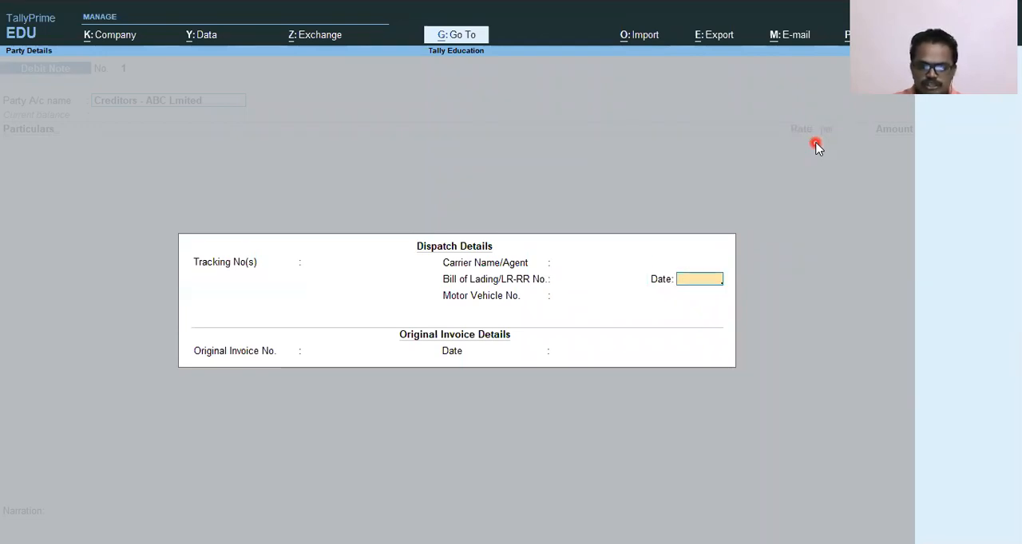
key(Return)
key(Return)
key(Return)
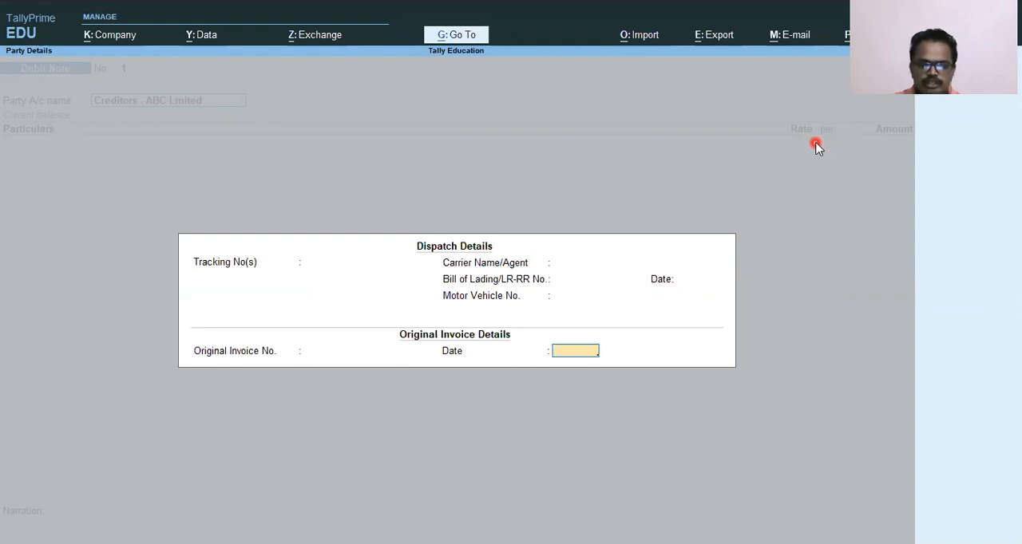
key(BackSpace)
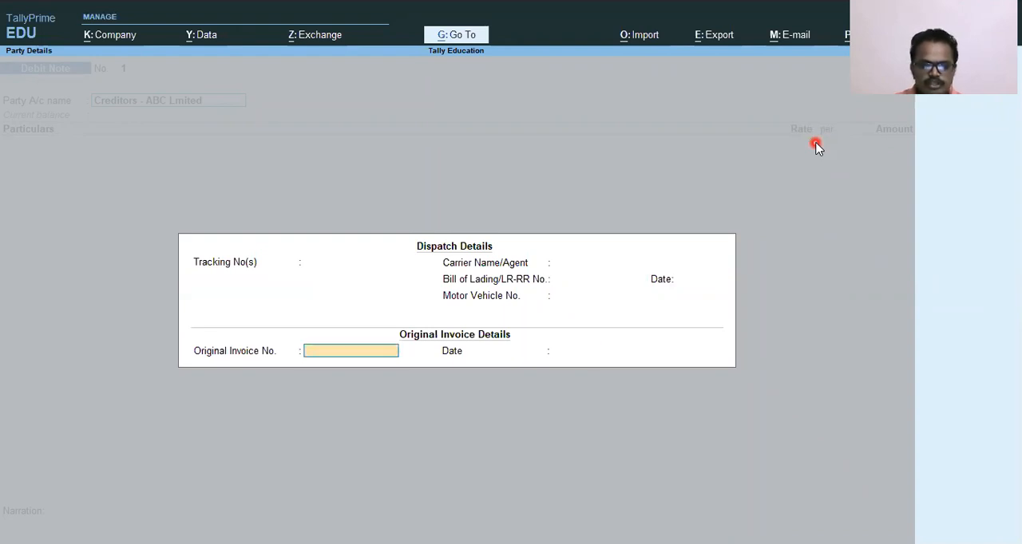
key(Return)
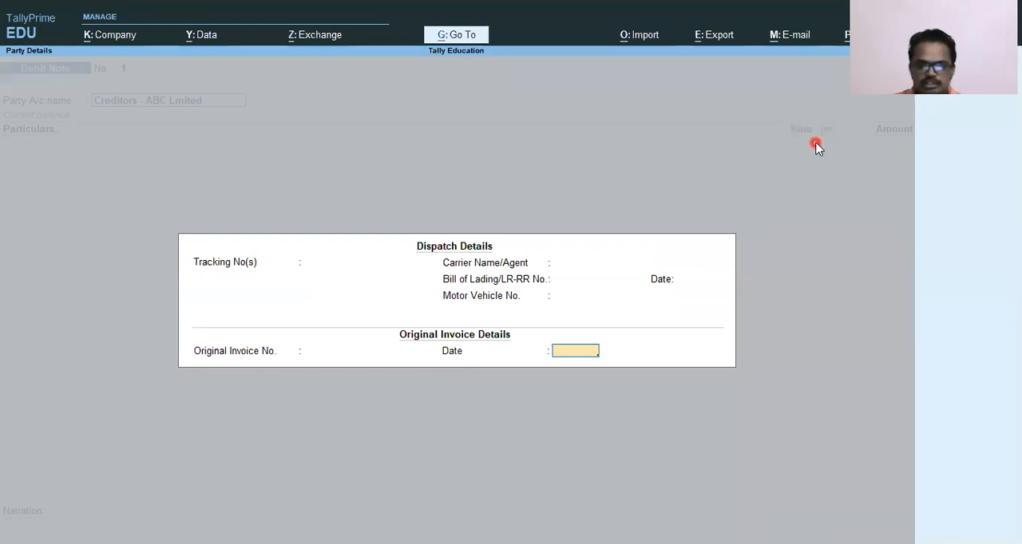
key(Return)
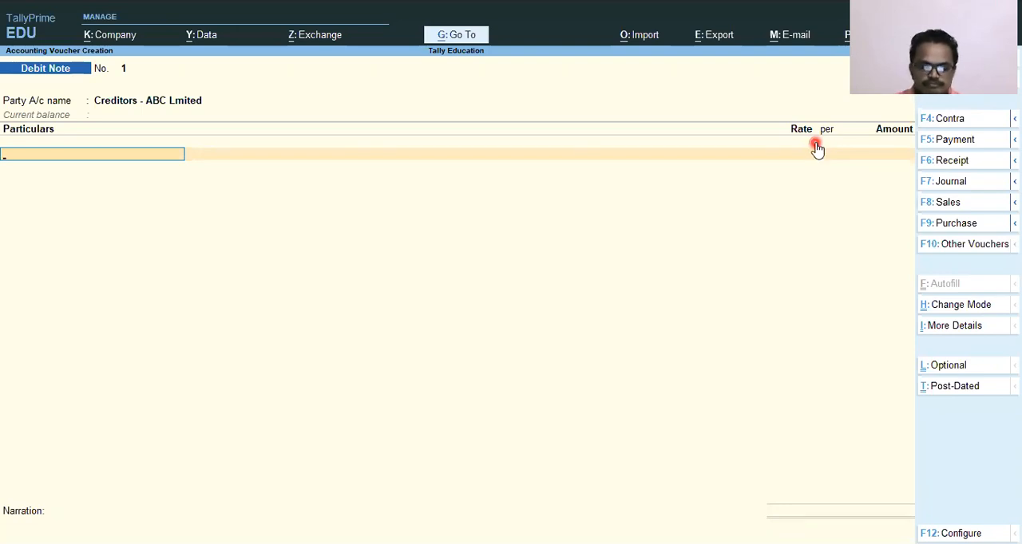
Add the Purchase 12 % GST ledger to the debit note with an amount of 1,000.
text(Pur)
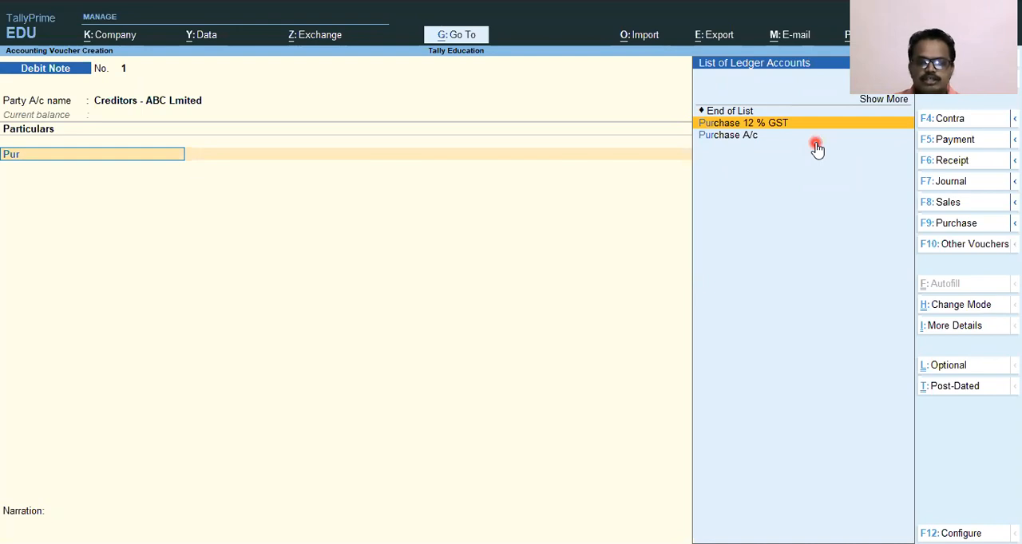
key(Return)
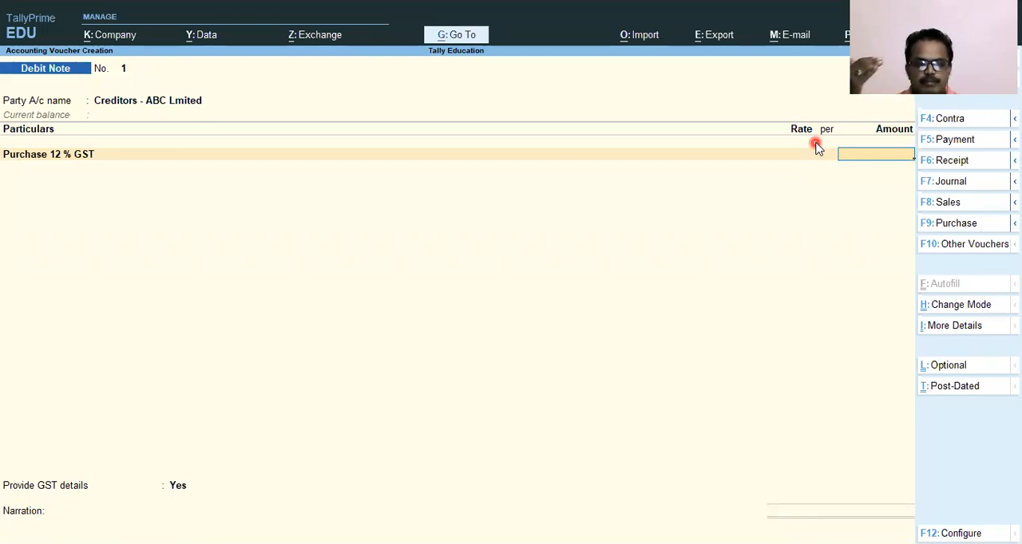
text(1000)
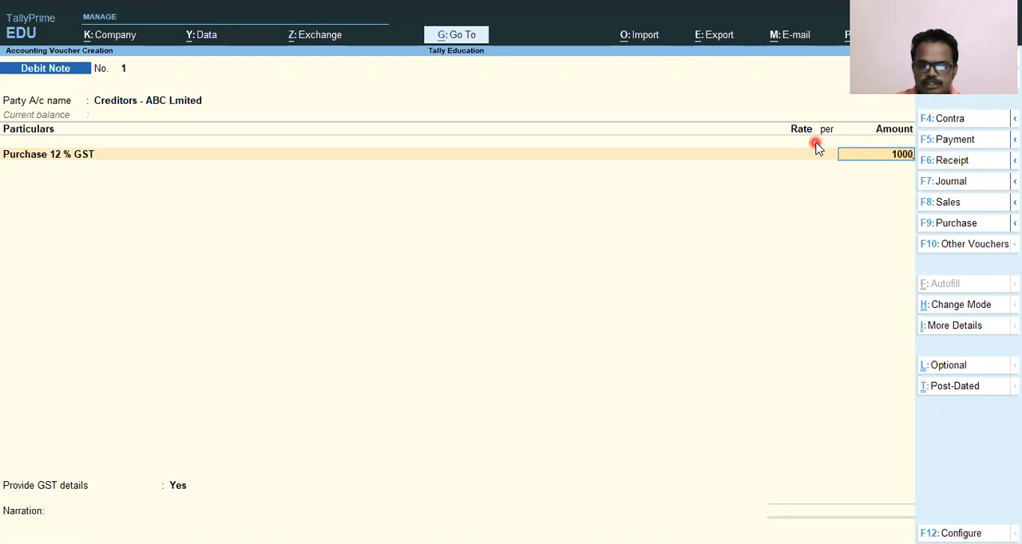
key(Return)
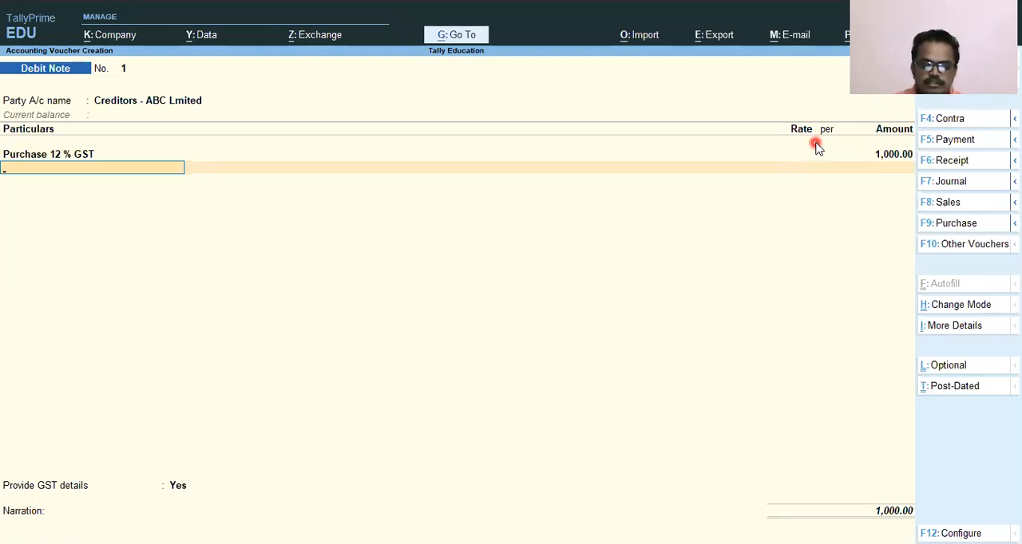
Add the Input 6 % CGST ledger to the debit note at the 6 % rate, keeping the calculated amount.
text(In)
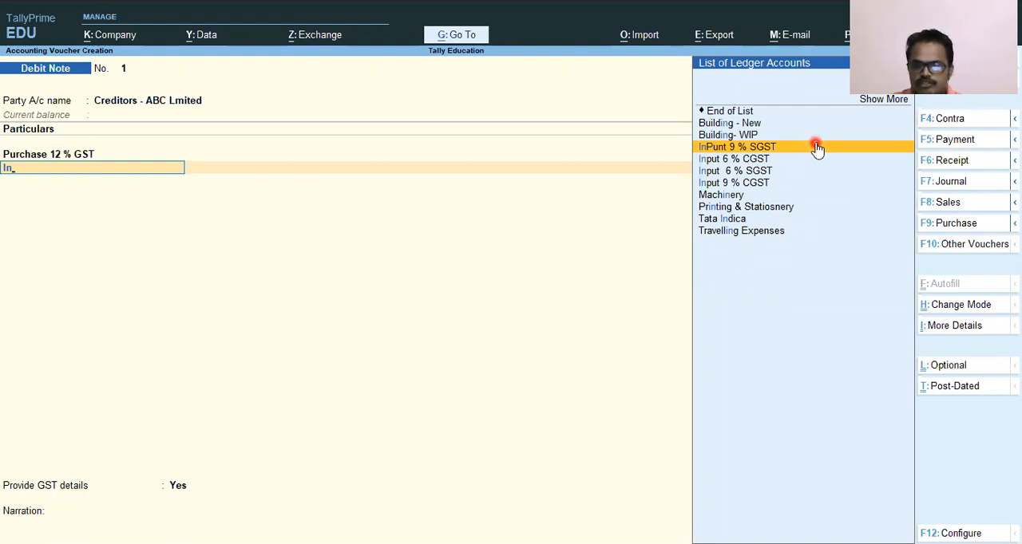
key(Down)
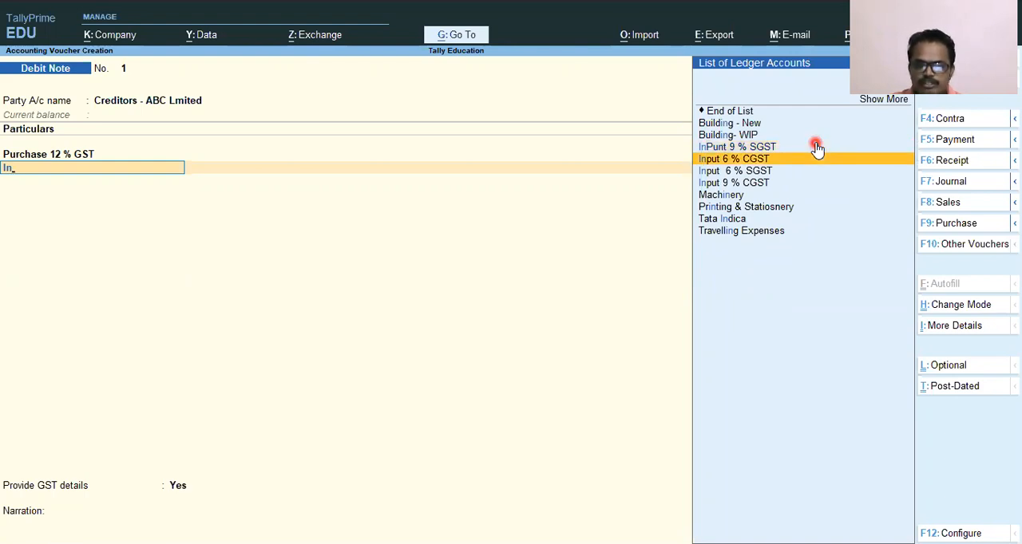
key(Return)
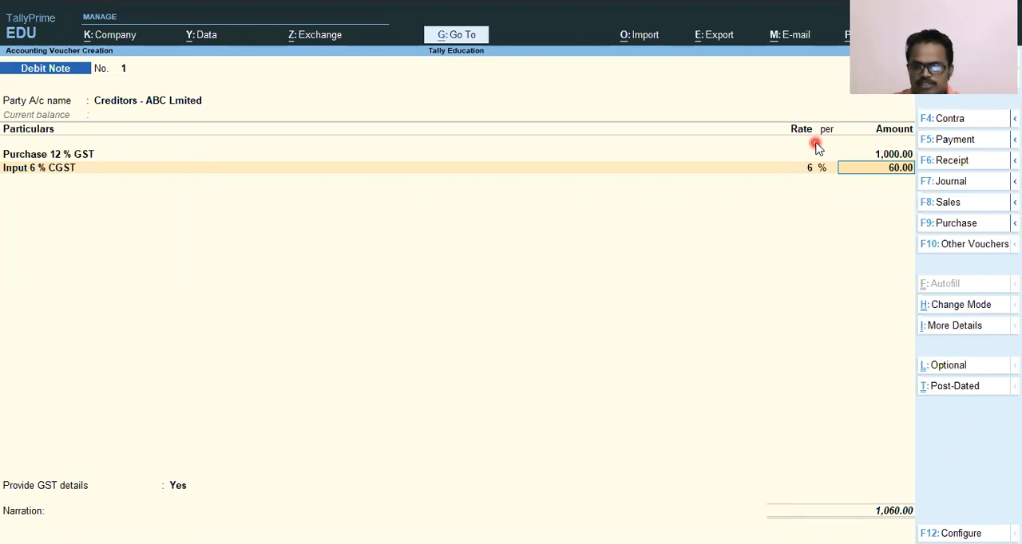
key(Return)
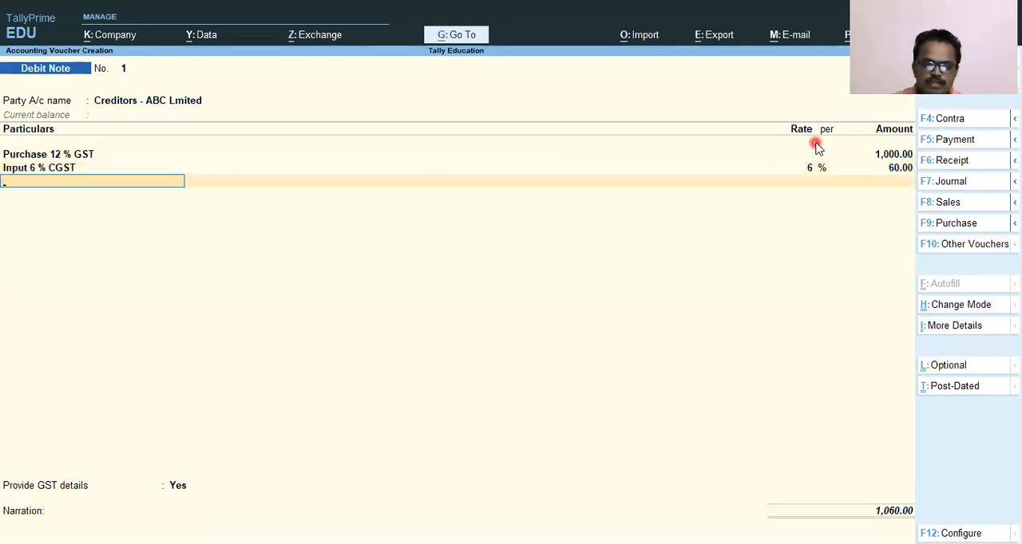
Add the Input 6 % SGST ledger to the debit note at the 6 % rate, keeping the calculated amount.
text(In)
key(Down)
key(Down)
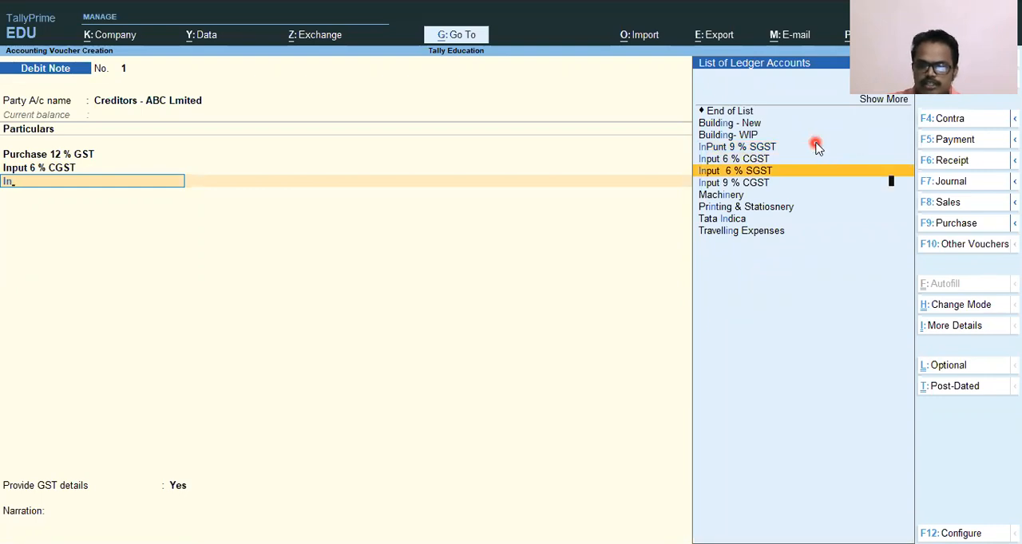
key(Return)
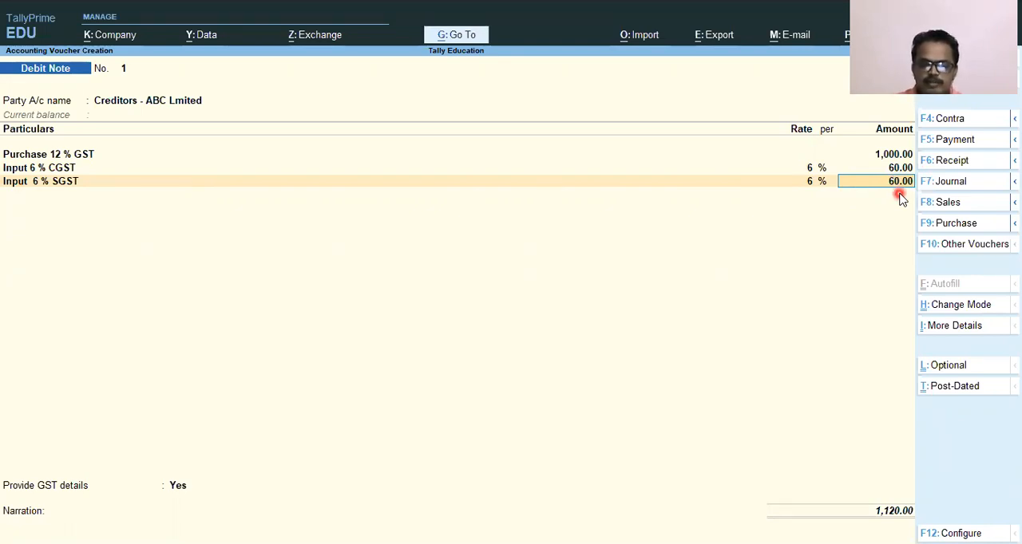
key(Return)
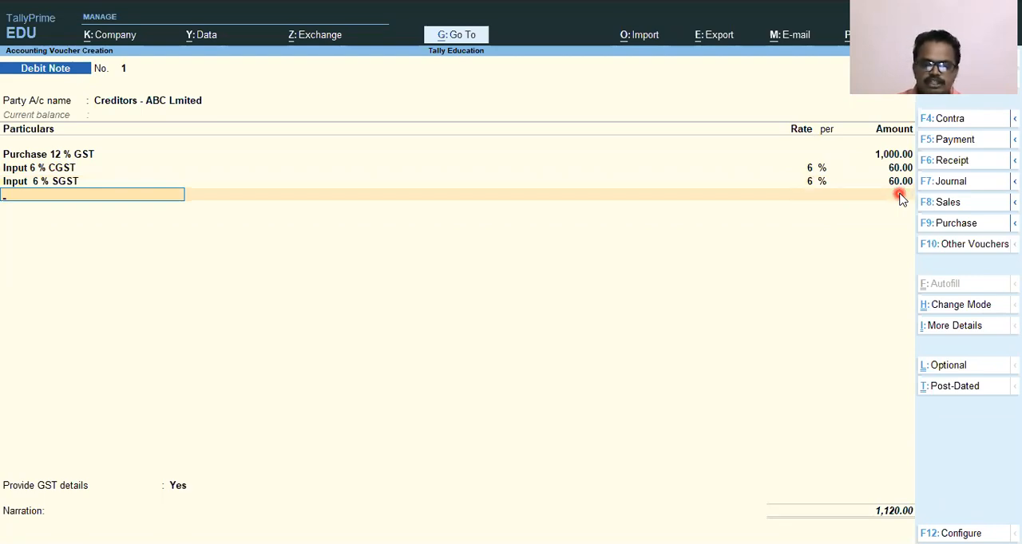
Finish the ledger entries and set Provide GST details to No.
key(Return)
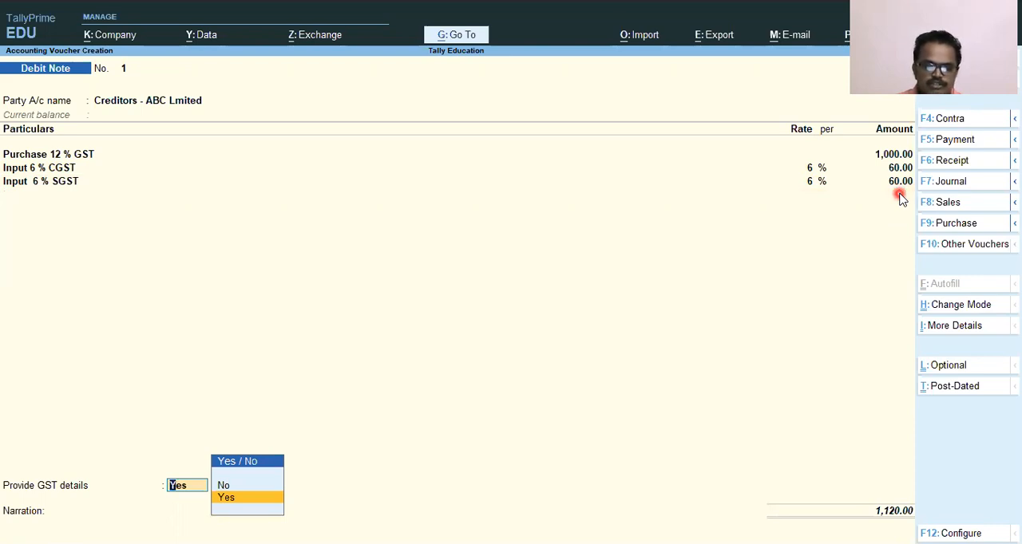
key(Up)
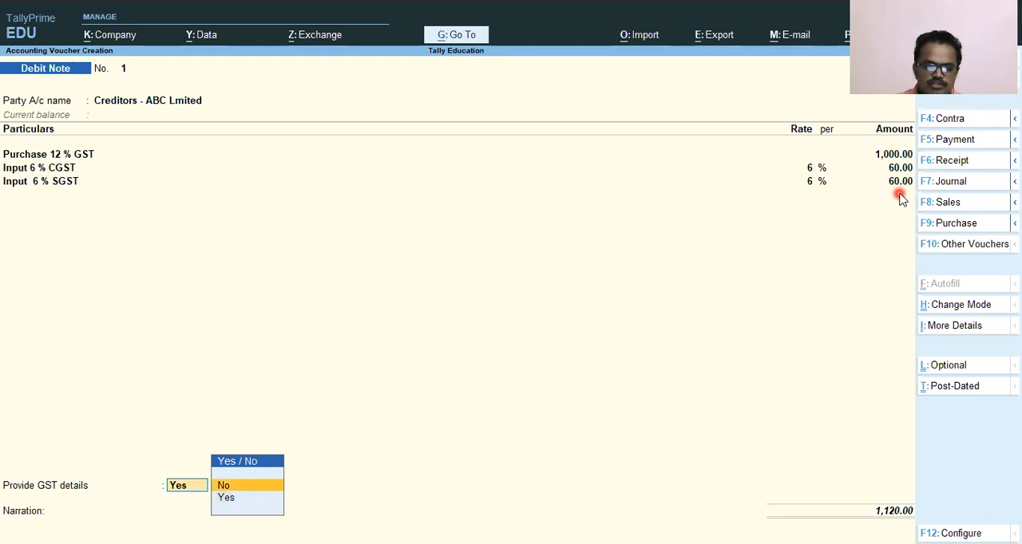
key(Return)
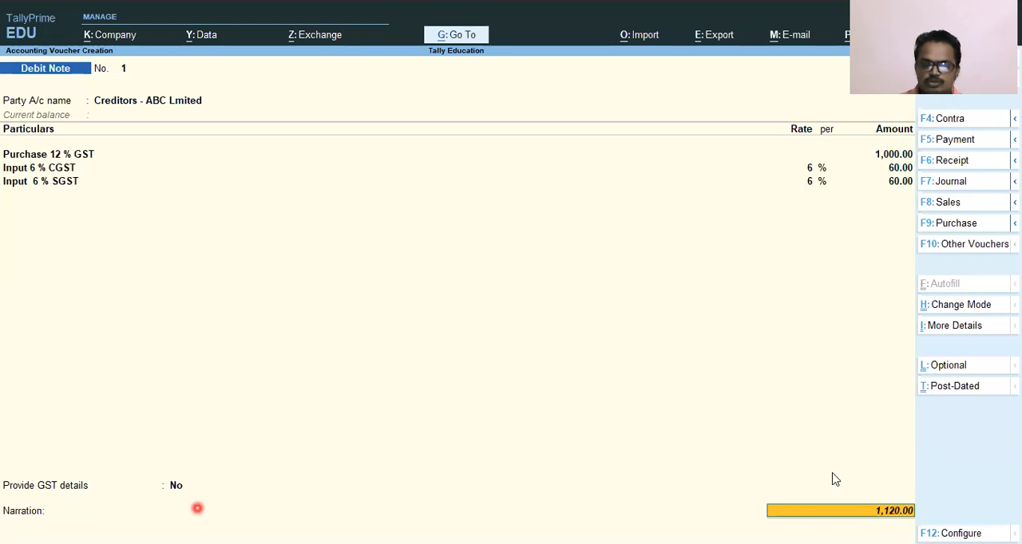
Enter the narration "Being Purchase return the RejectionMateril to Creditots ABC Limited" and save the debit note.
key(Return)
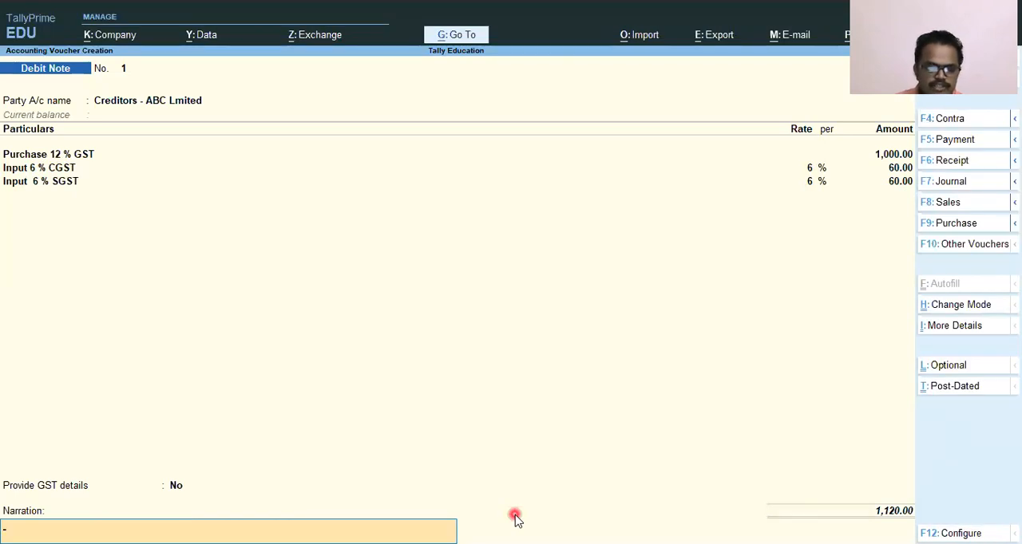
text(Being)
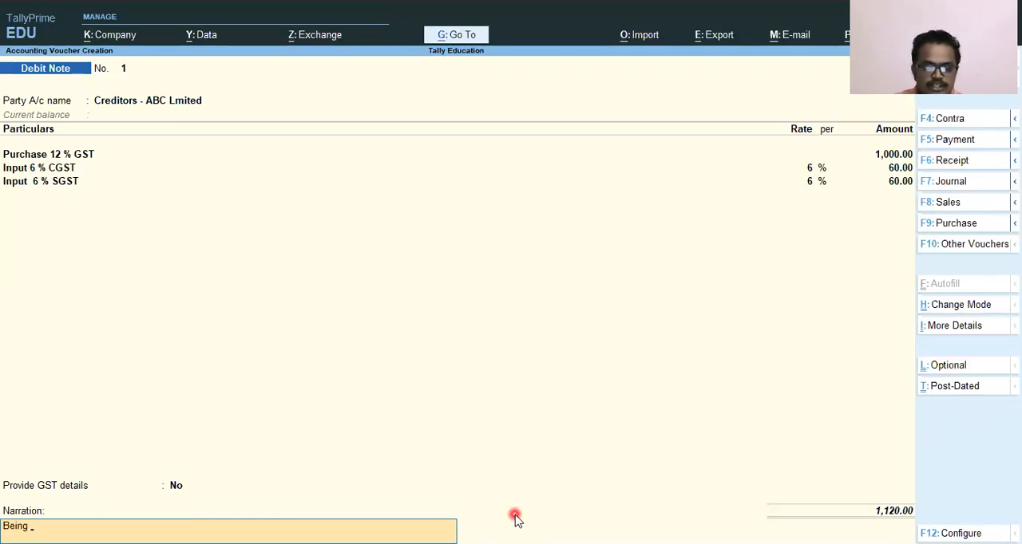
text( Pur)
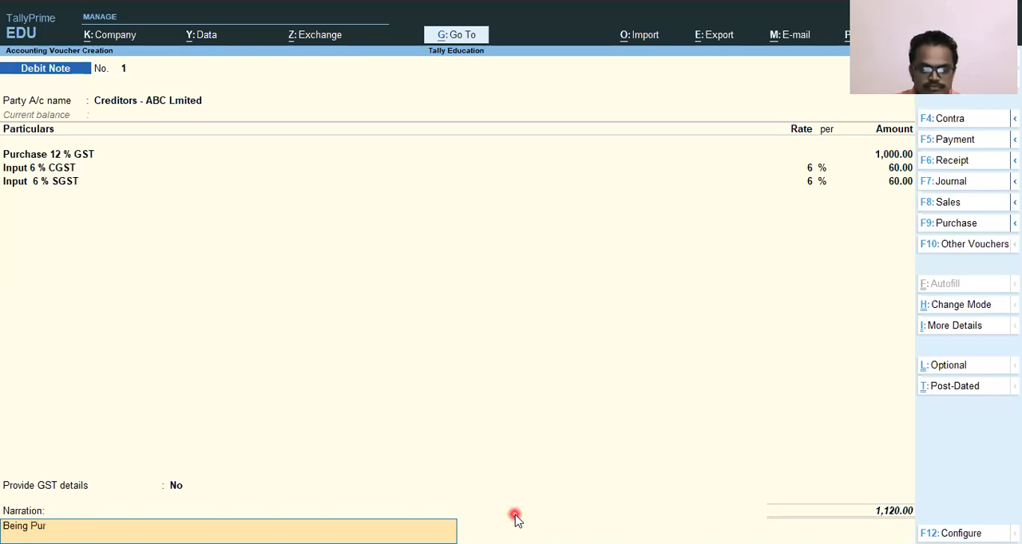
text(chase return o)
key(BackSpace)
text(tghe)
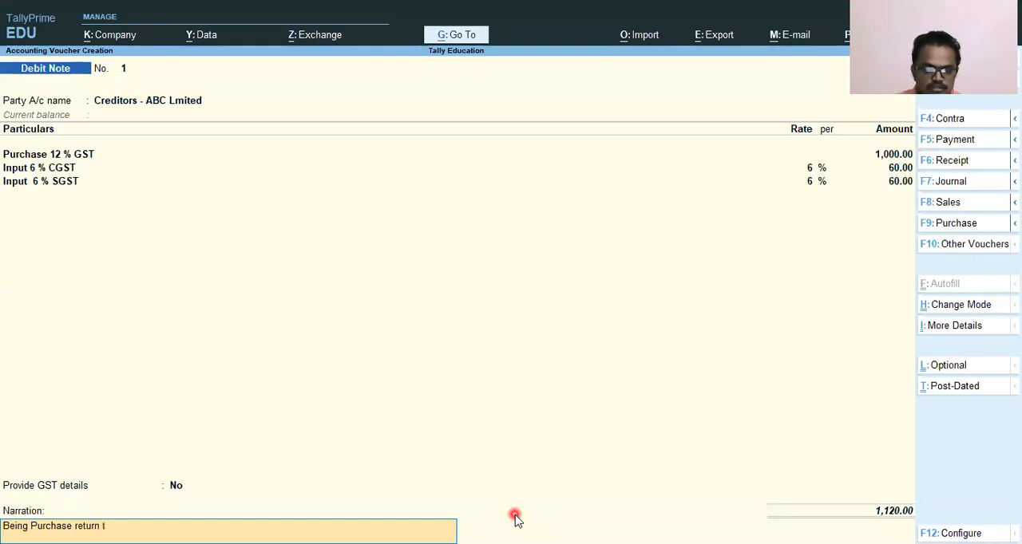
key(BackSpace)
key(BackSpace)
key(BackSpace)
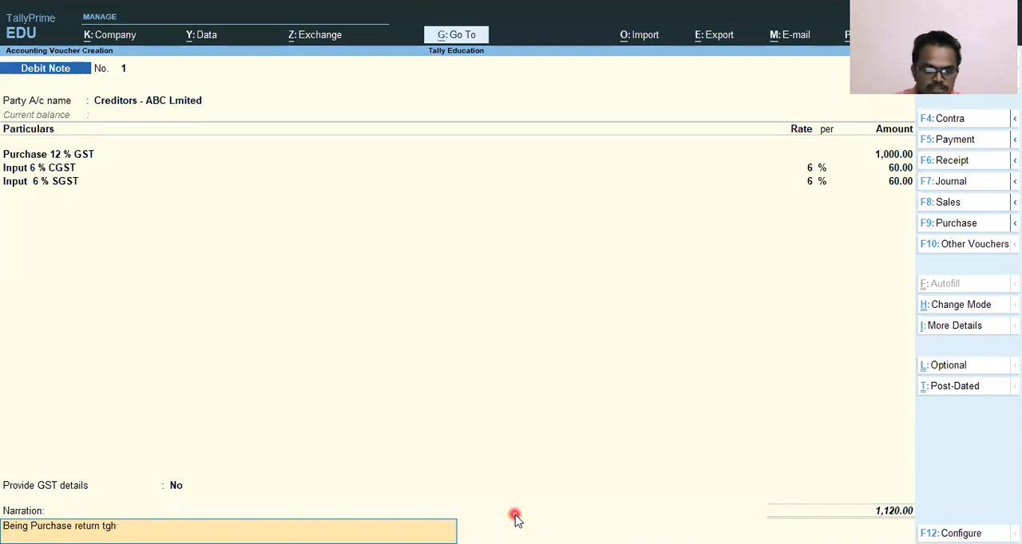
text(he)
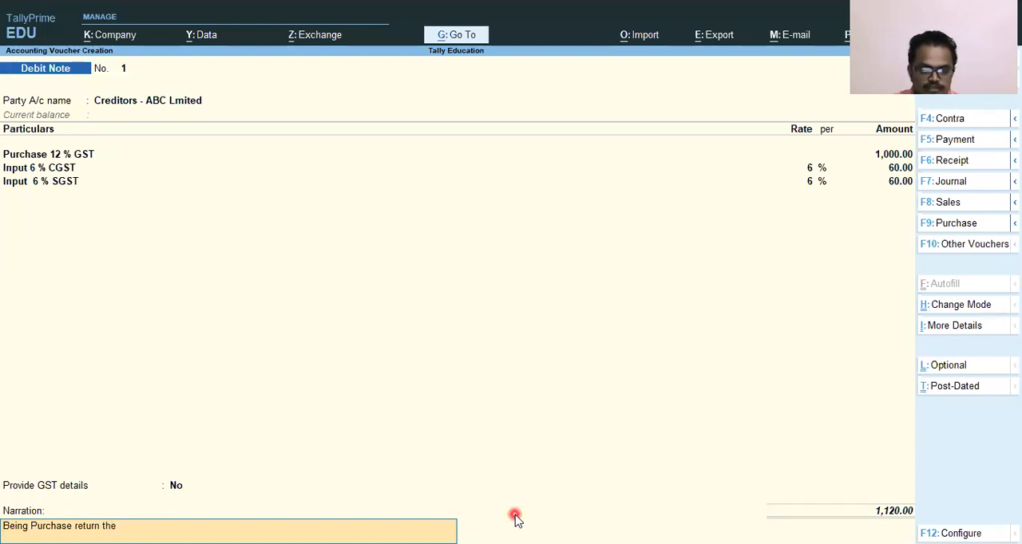
text( Rejection)
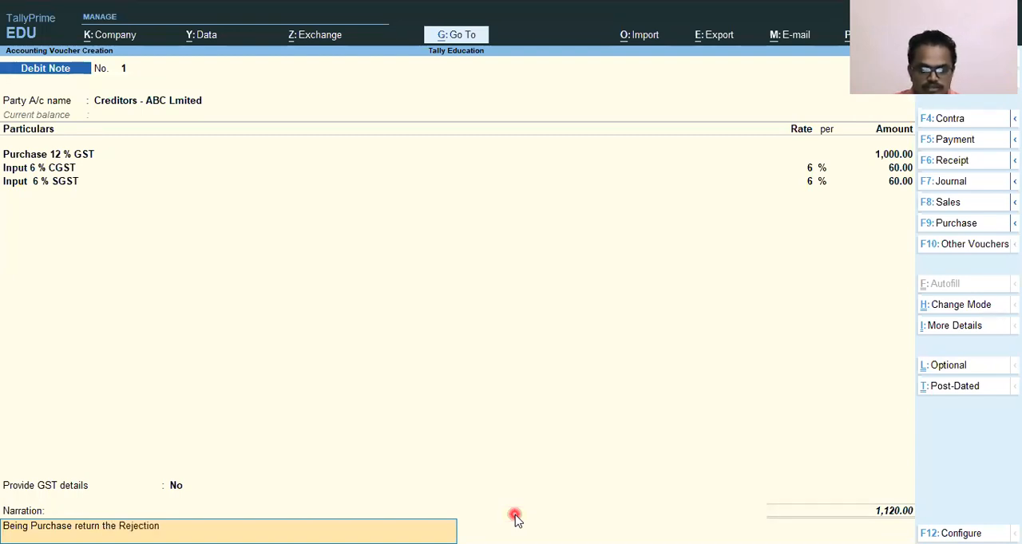
text(Materil)
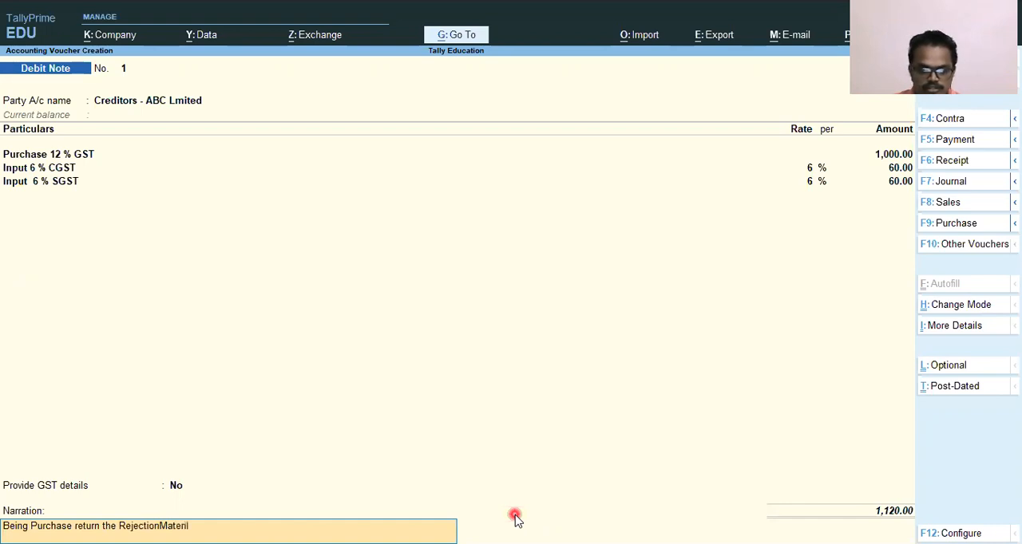
text( to)
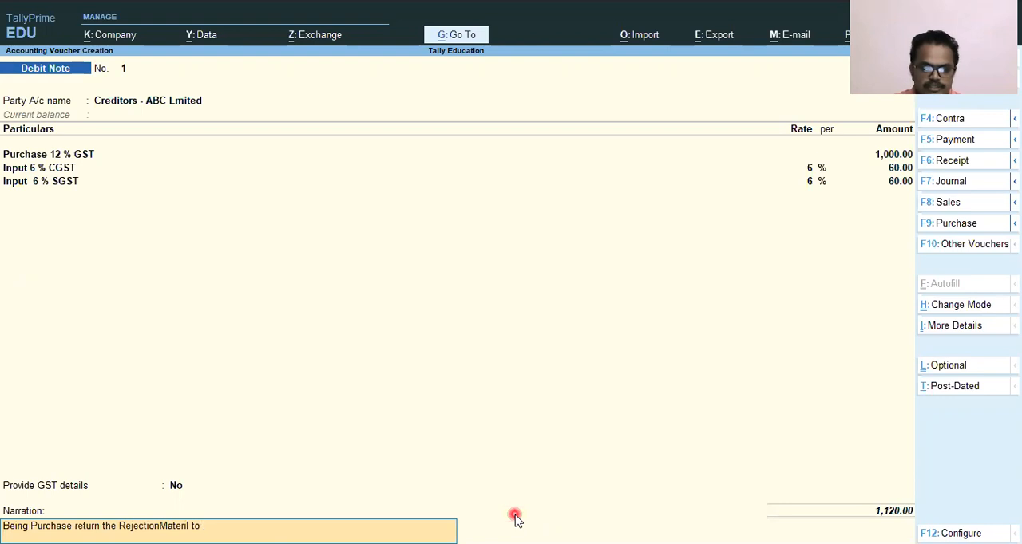
text( Creditot)
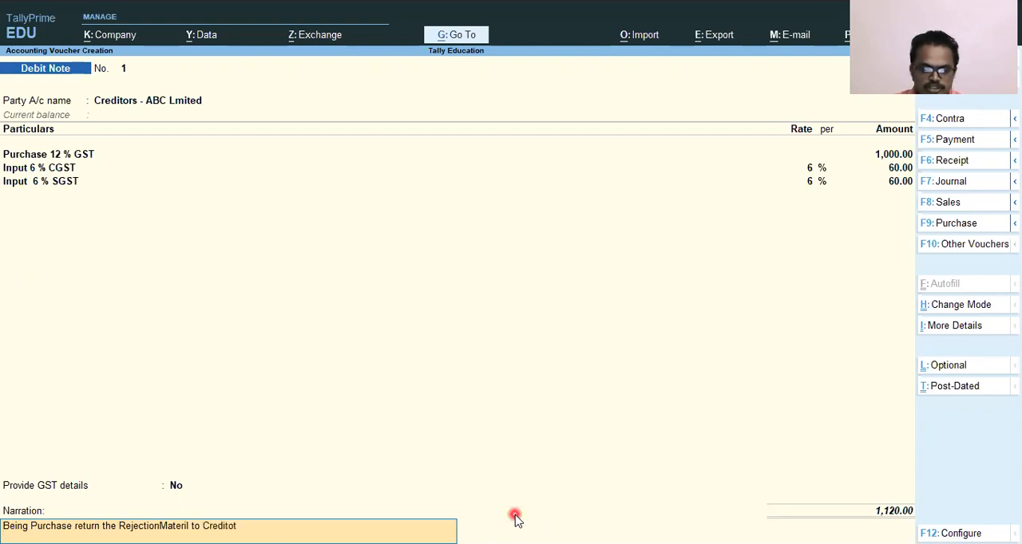
text(s ABC Limited)
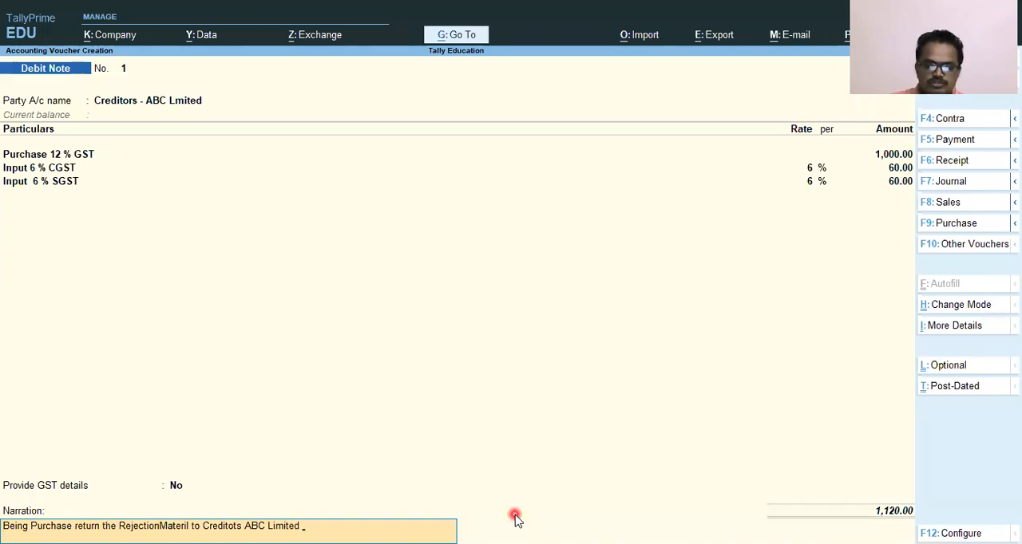
key(Return)
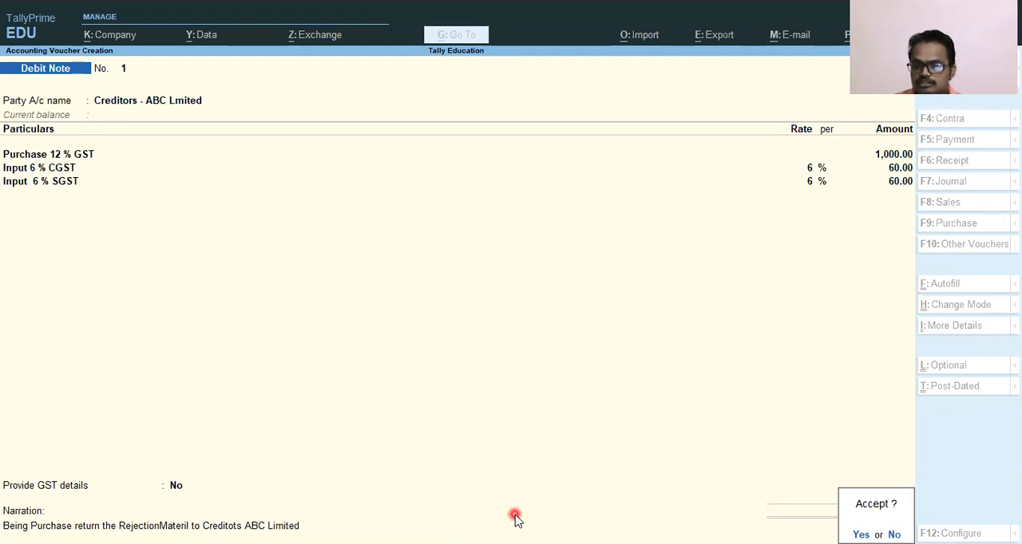
key(Return)
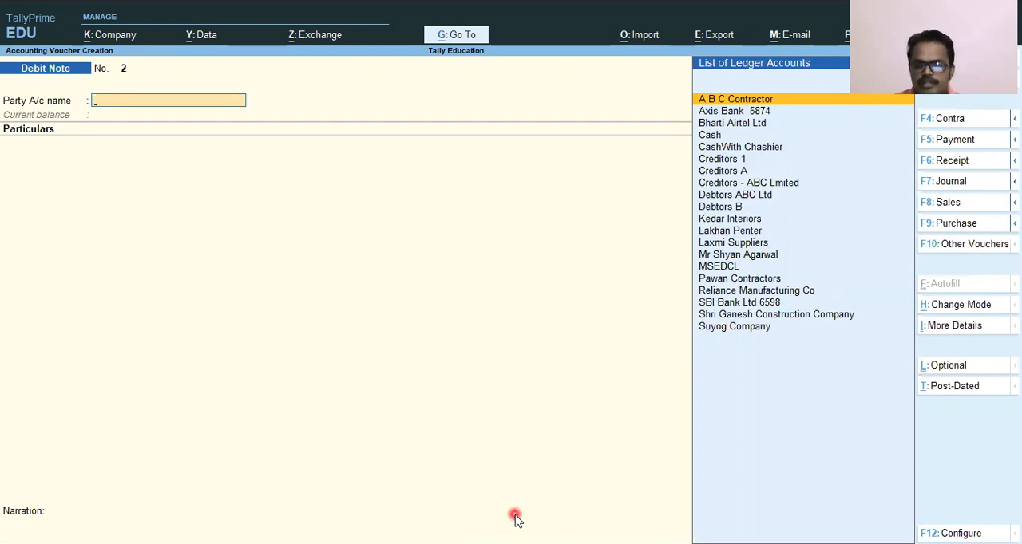
Leave voucher creation and open the Statistics report under the statements of accounts.
key(Escape)
key(Down)
key(Down)
key(Down)
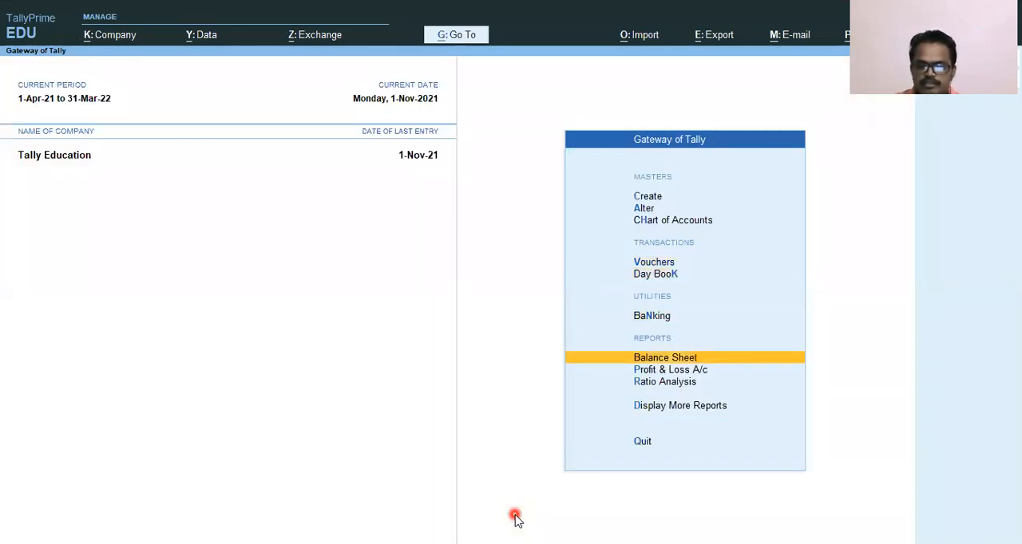
key(Down)
key(Down)
key(Down)
key(Return)
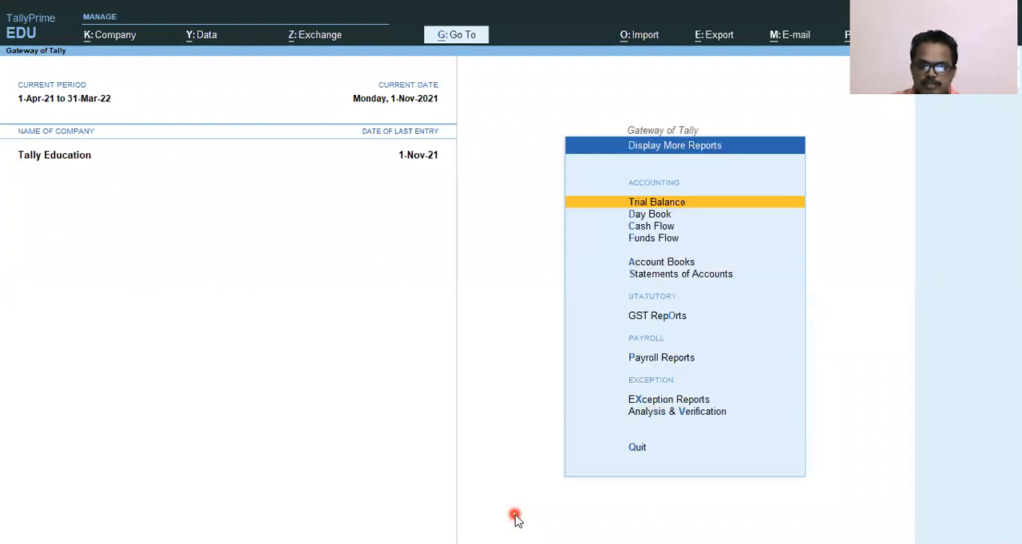
key(Down)
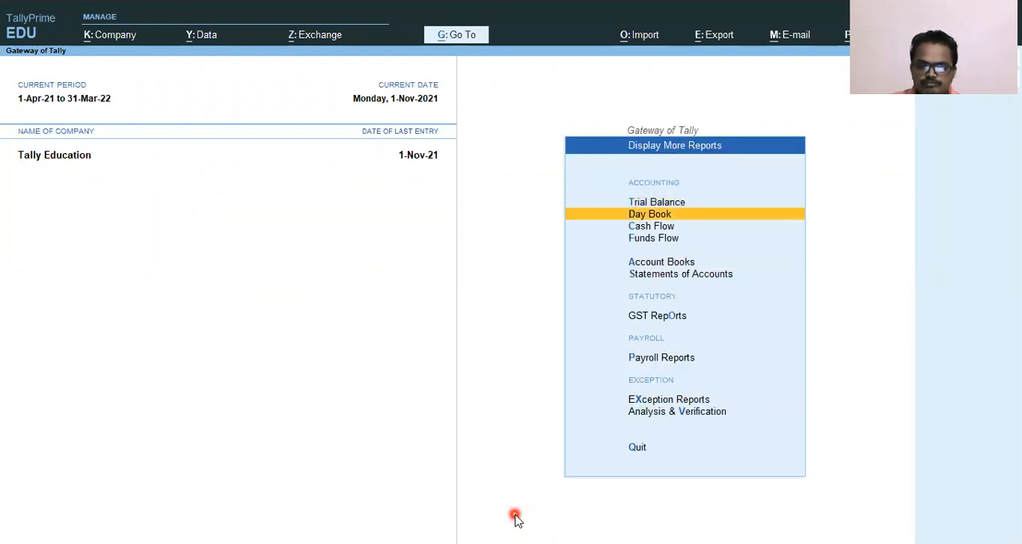
key(Down)
key(Down)
Drill down from the Debit Note voucher type through November to the Creditors - ABC Lmited debit note.
key(Down)
key(Down)
key(Return)
key(Down)
key(Down)
key(Down)
key(Return)
key(Down)
key(Down)
key(Down)
key(Down)
key(Down)
key(Down)
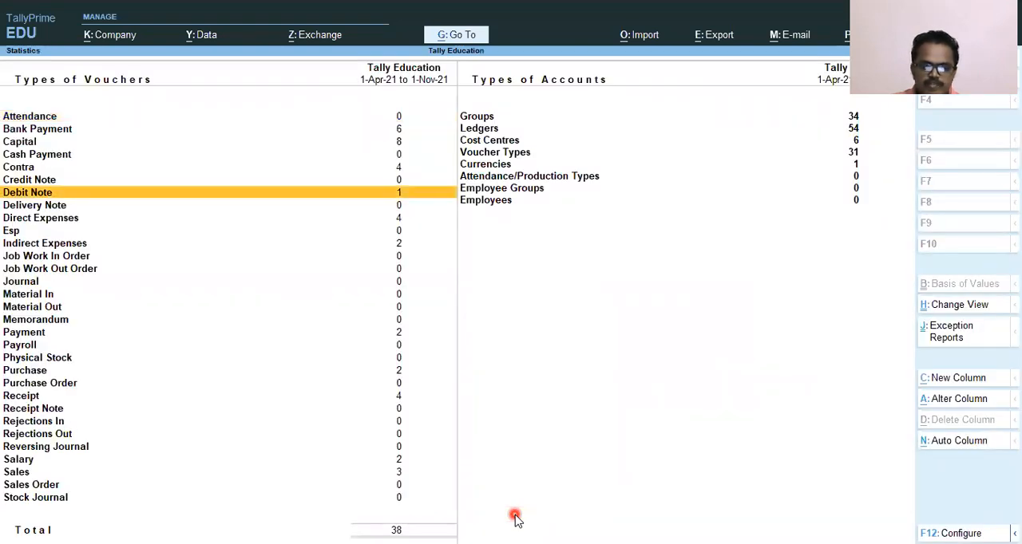
key(Return)
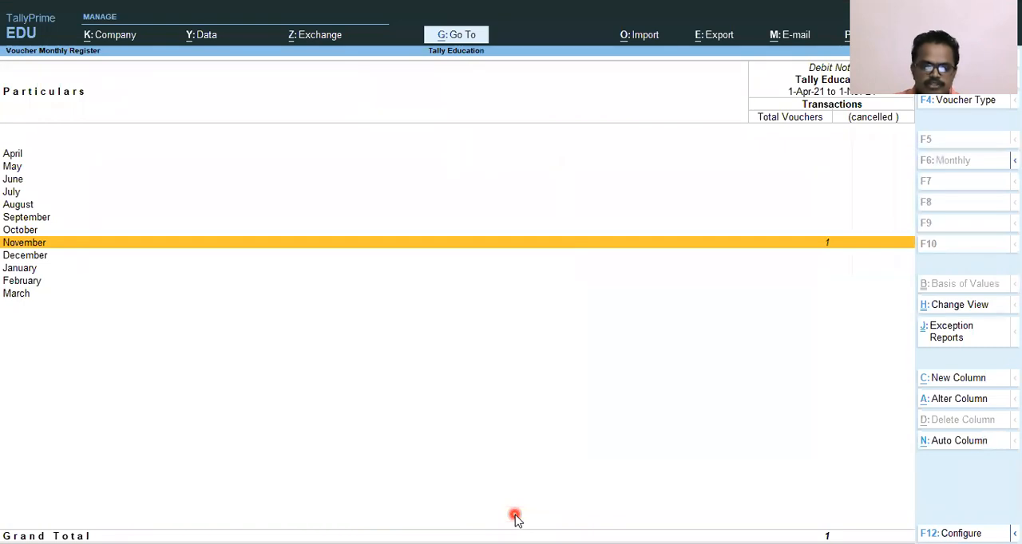
key(Return)
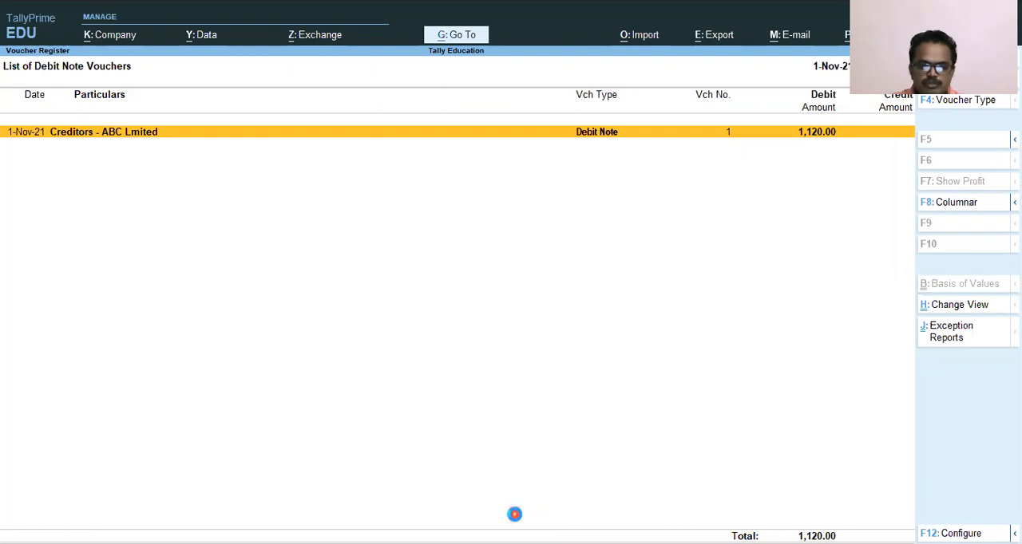
key(Return)
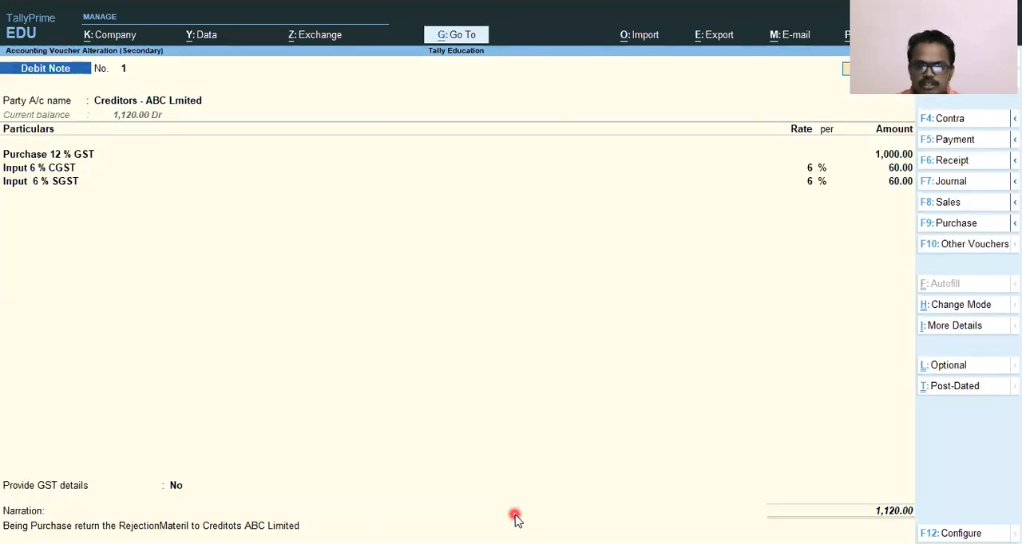
Open the print settings for the debit note and preview its printout.
key(ctrl)
key(ctrl+p)
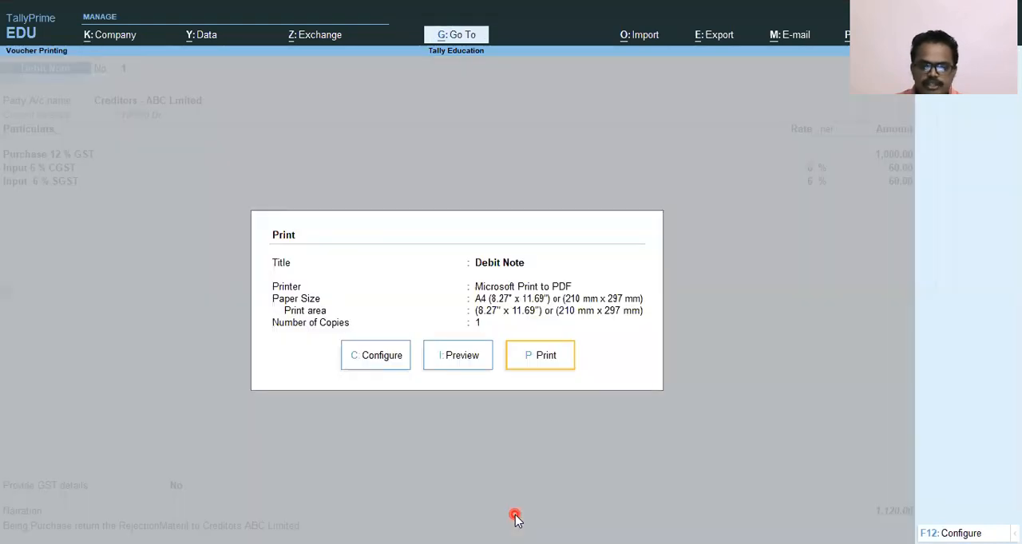
key(Left)
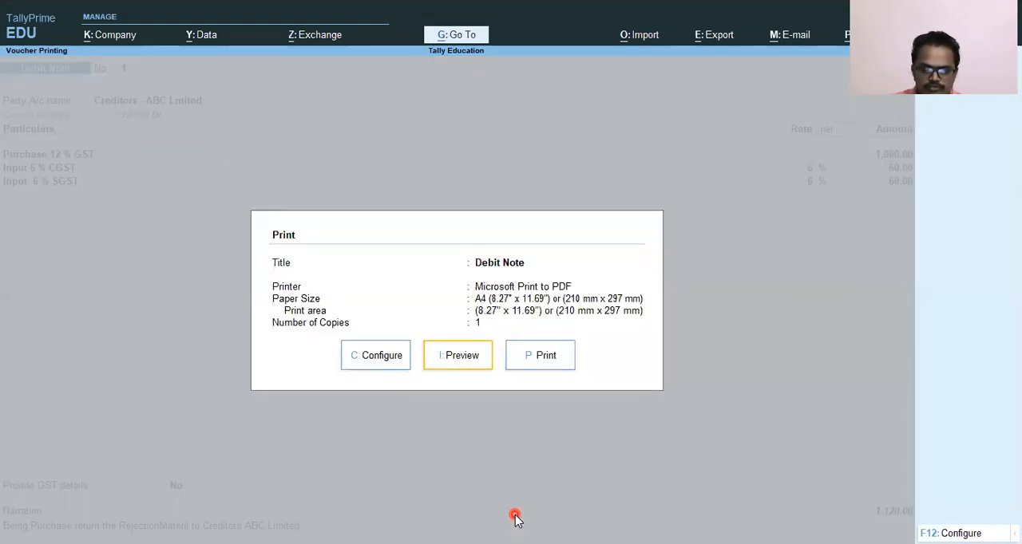
key(Left)
key(Right)
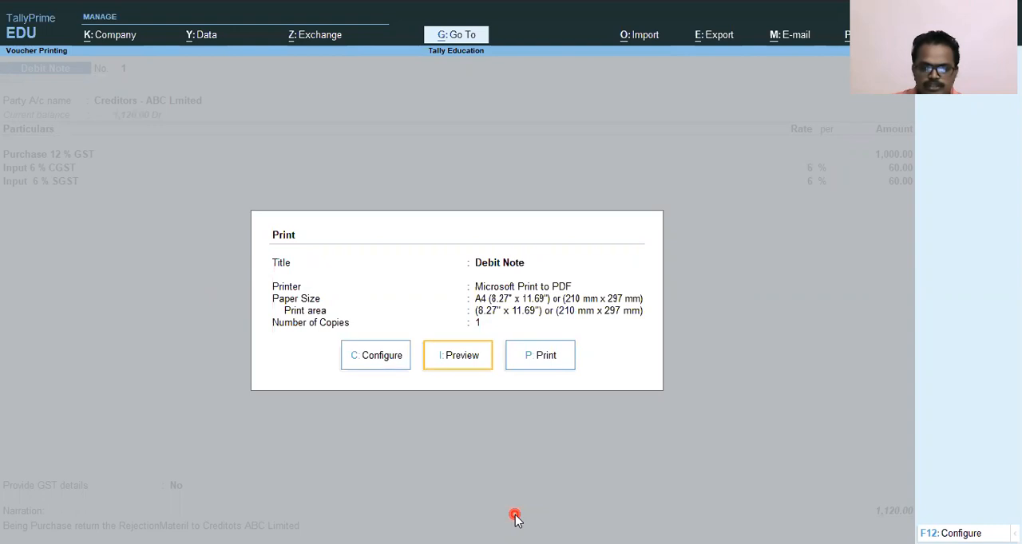
key(Right)
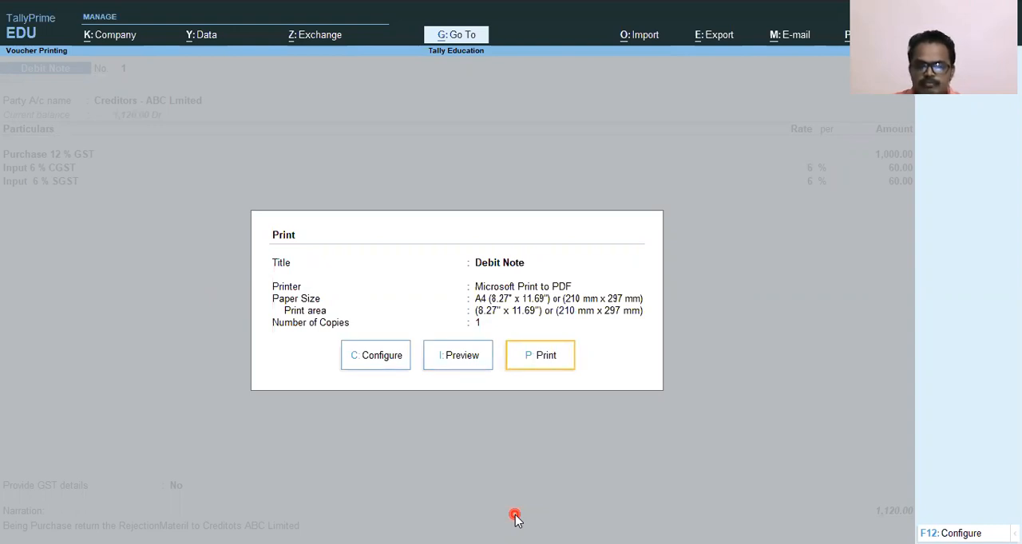
key(Left)
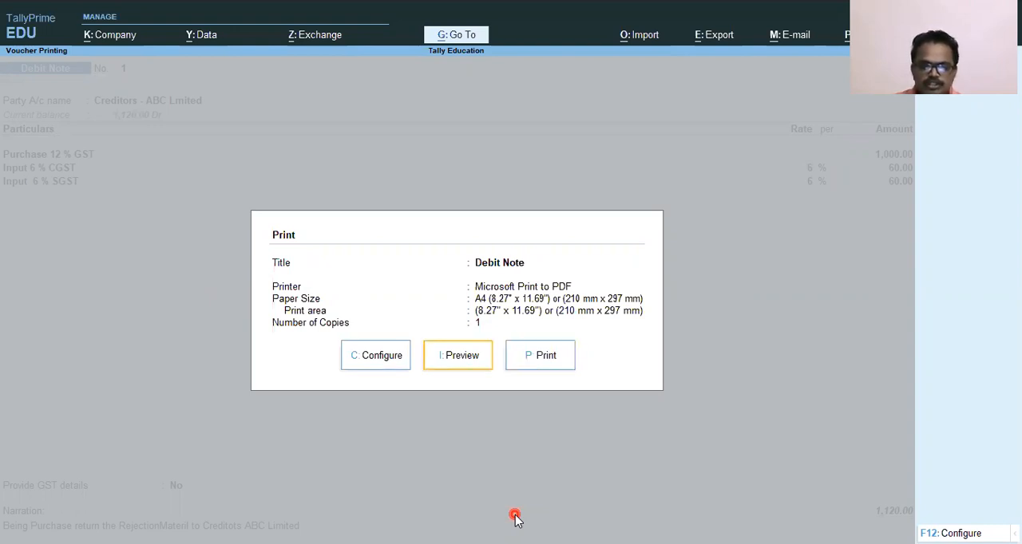
key(Return)
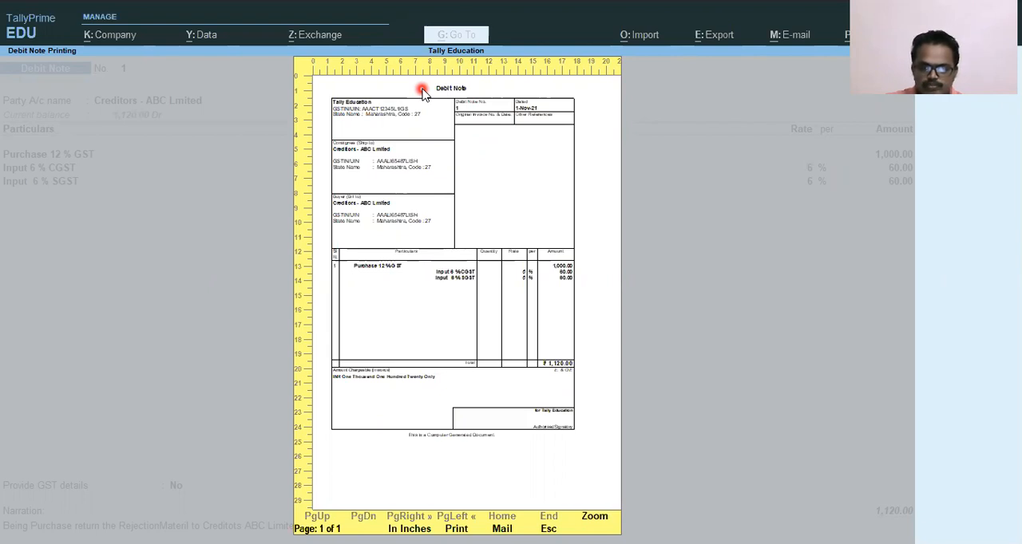
Close the preview and print the debit note to a PDF file named "Debit Note 1" on the Desktop.
key(Escape)
key(Right)
key(Right)
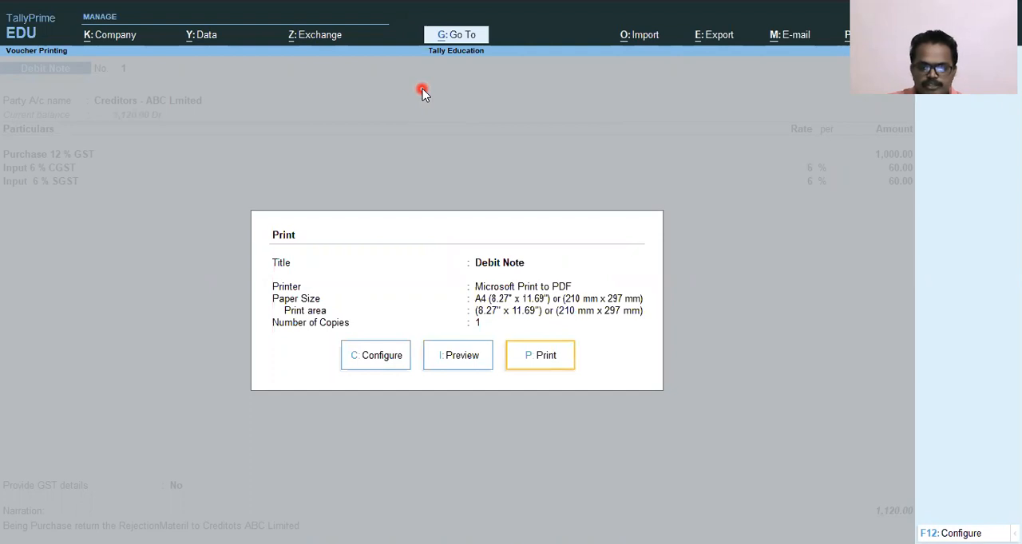
key(Return)
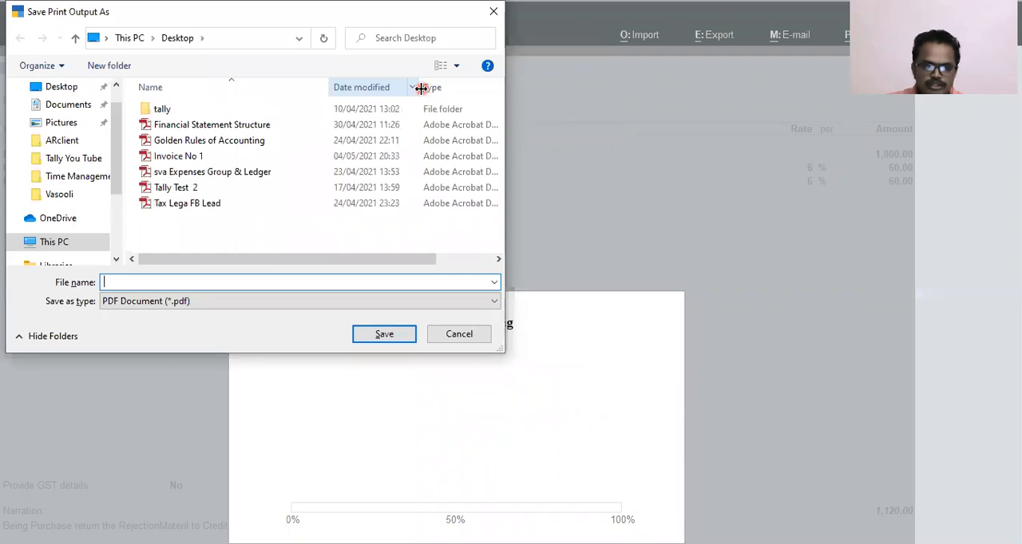
text(Denot)
key(BackSpace)
key(BackSpace)
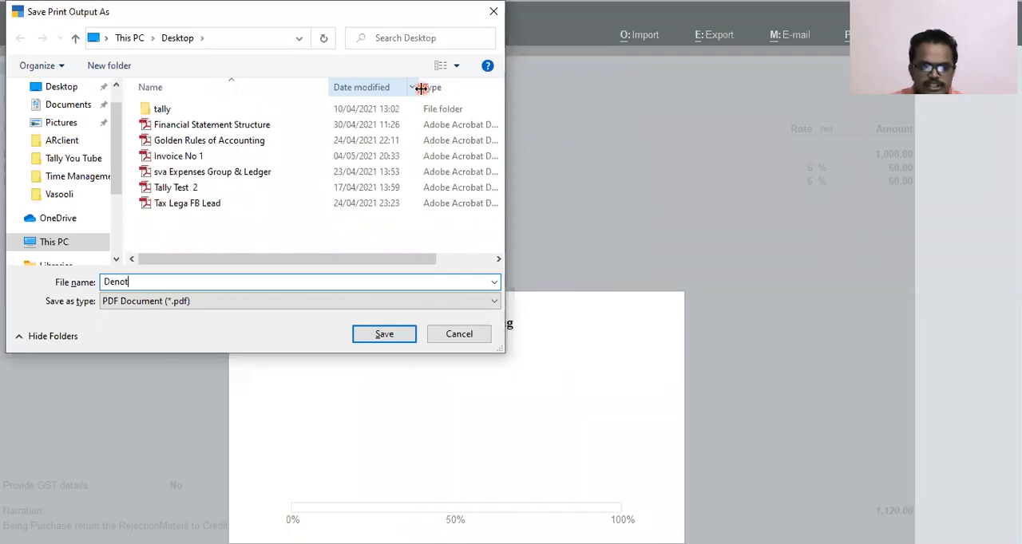
key(BackSpace)
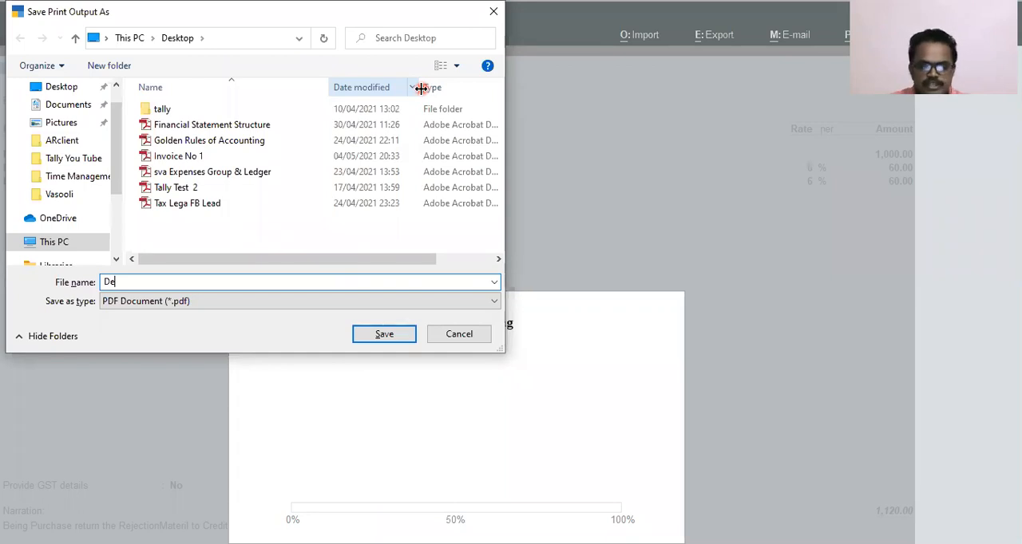
text(bi)
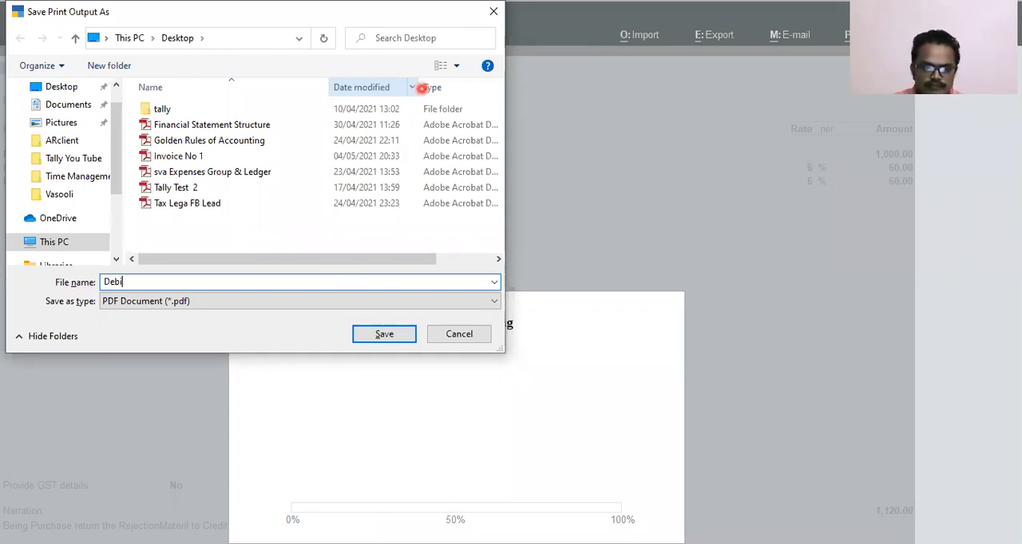
text(t Note 1)
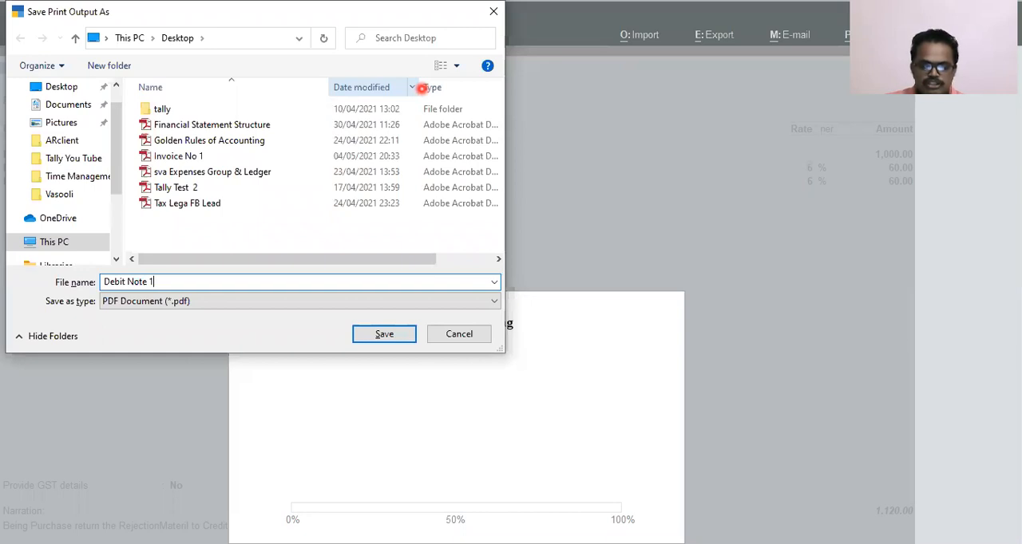
key(Return)
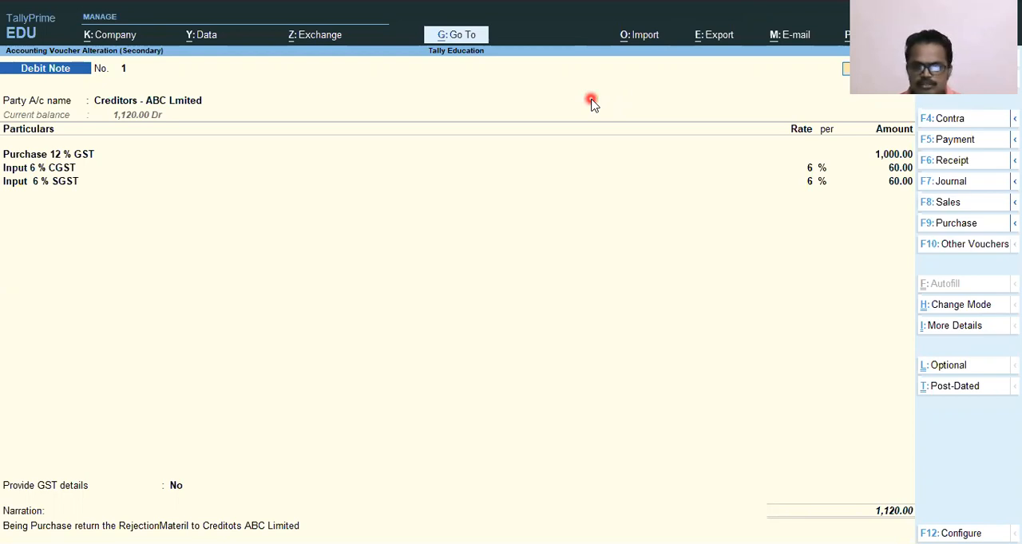
Switch to Debit Note 1.pdf in Adobe Reader and review its header, party details, GST lines, total and signatory section.
click(608, 36)
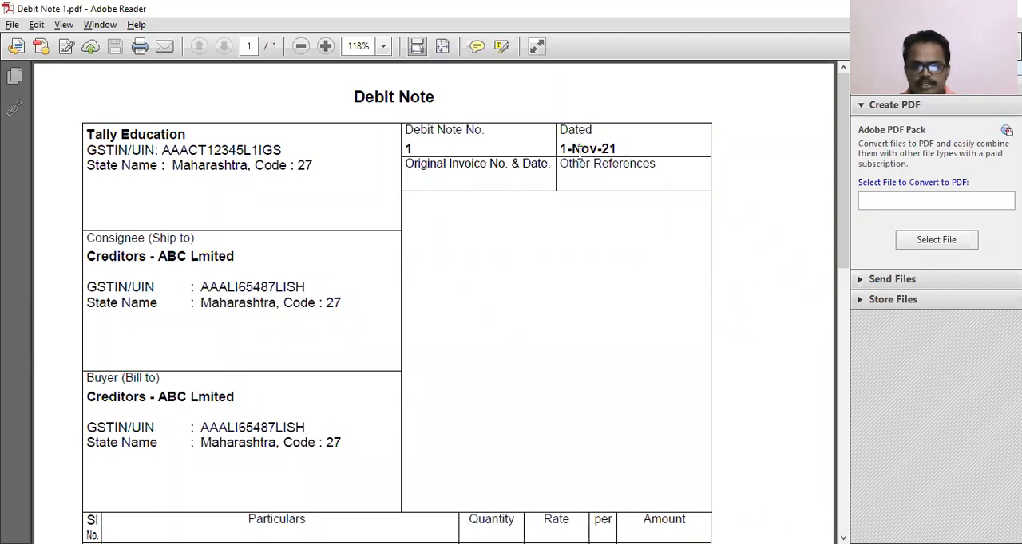
scroll(424, 159, down, 1)
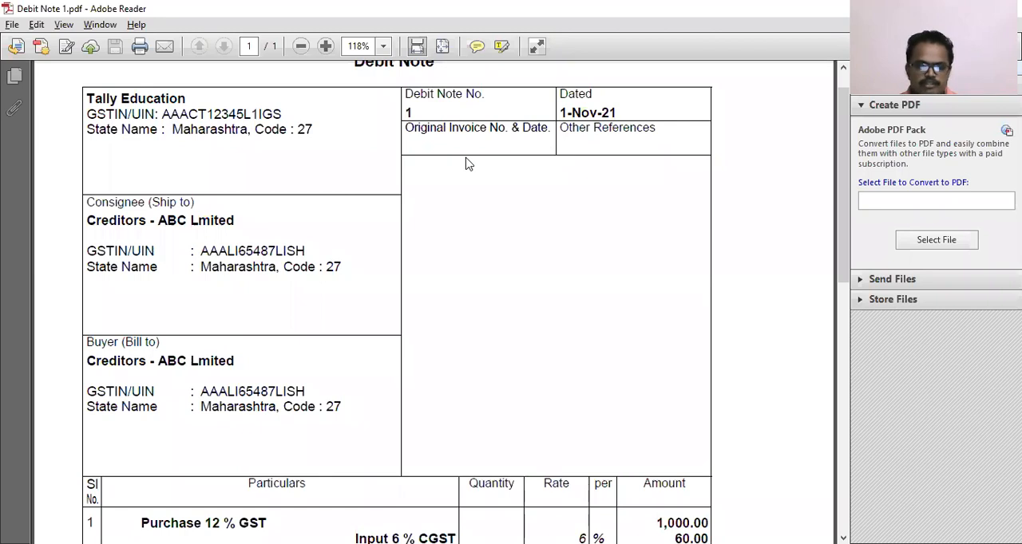
scroll(314, 192, down, 2)
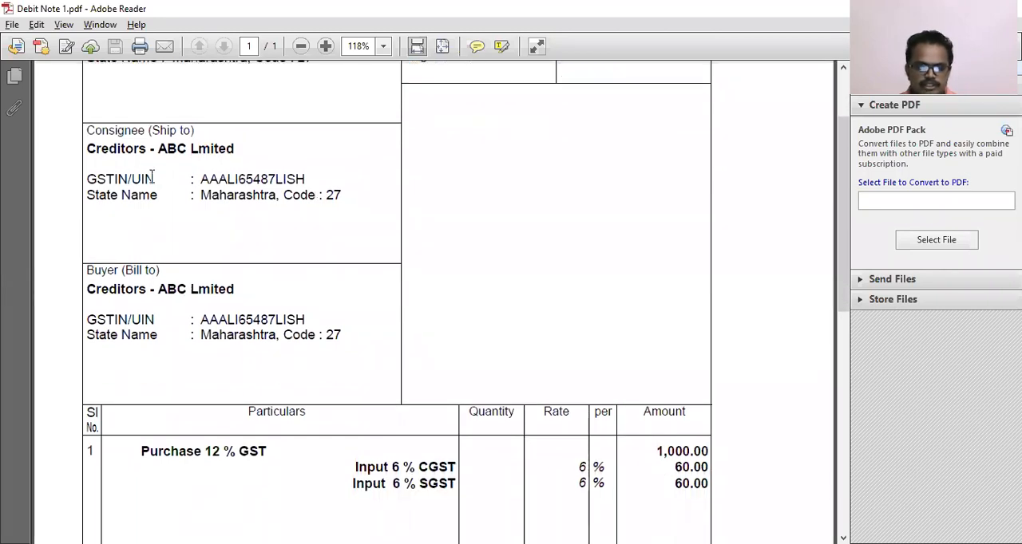
scroll(182, 299, down, 4)
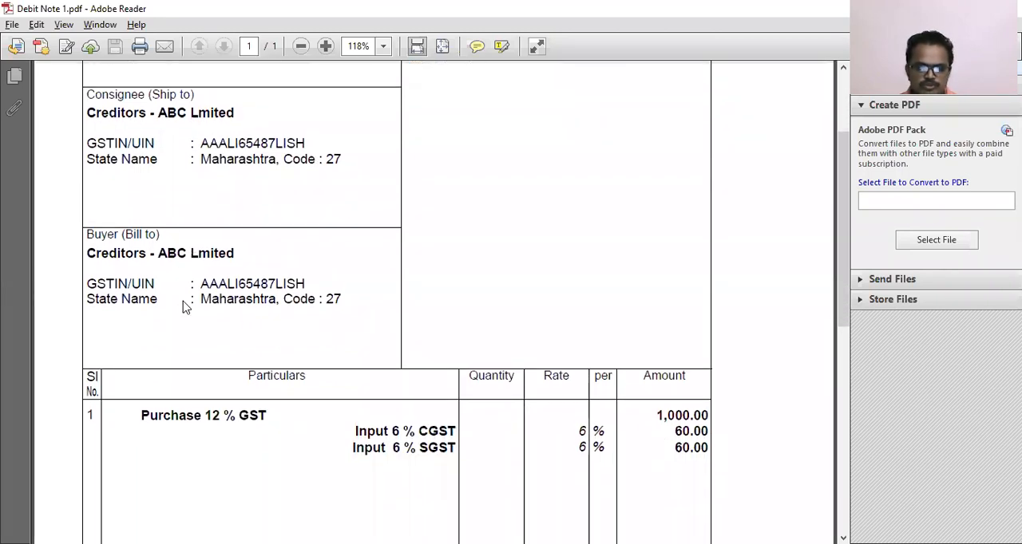
scroll(183, 305, down, 3)
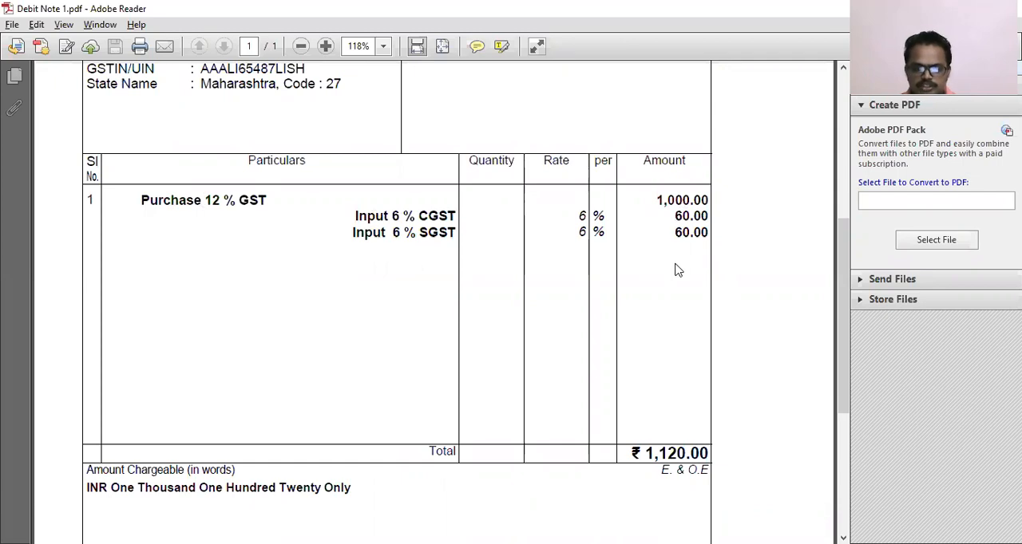
scroll(675, 271, down, 3)
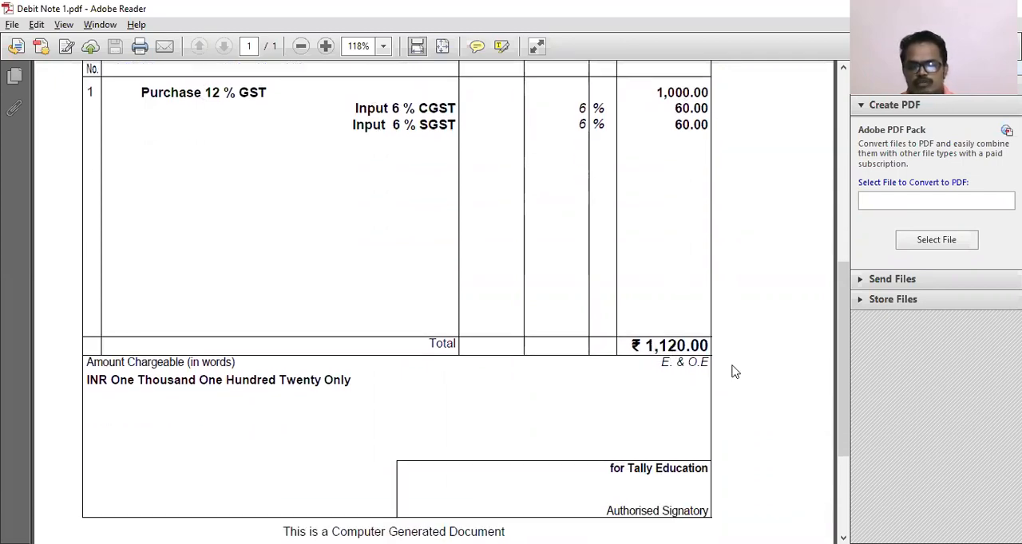
scroll(735, 369, down, 4)
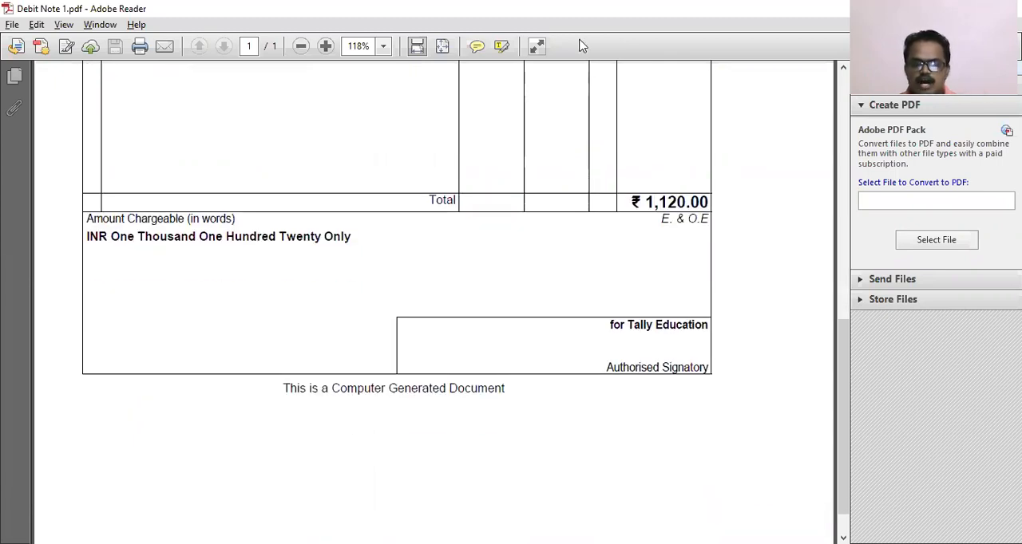
key(alt+Tab)
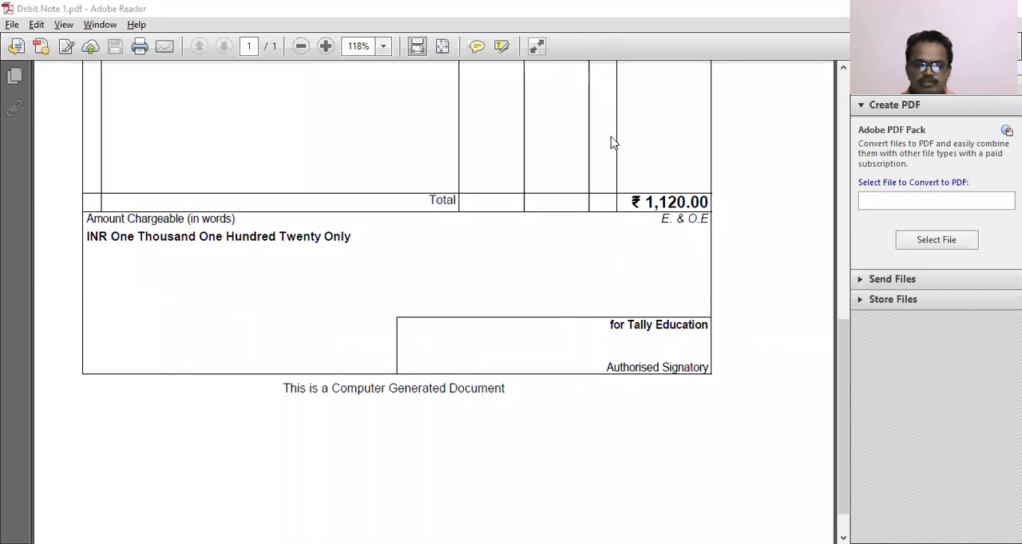
scroll(588, 183, up, 10)
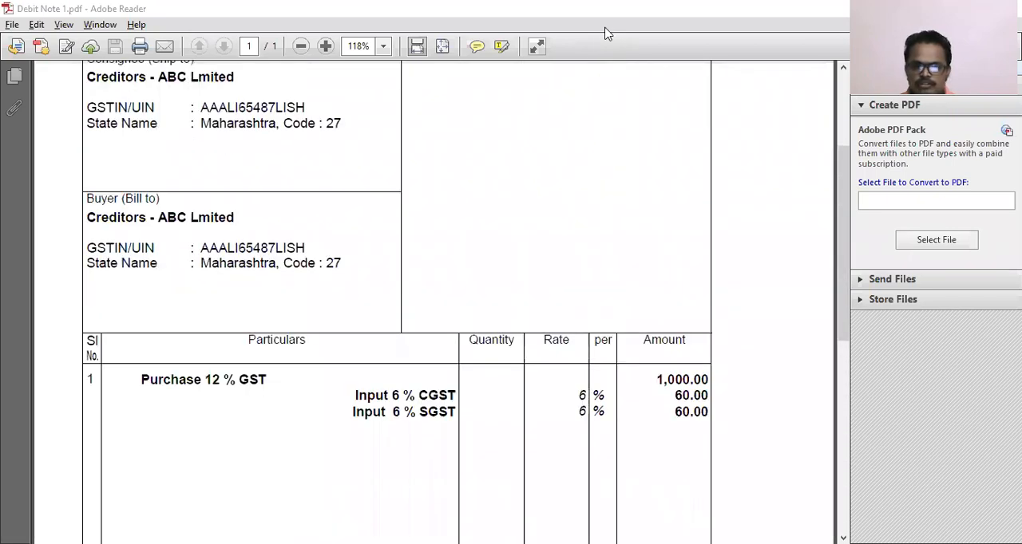